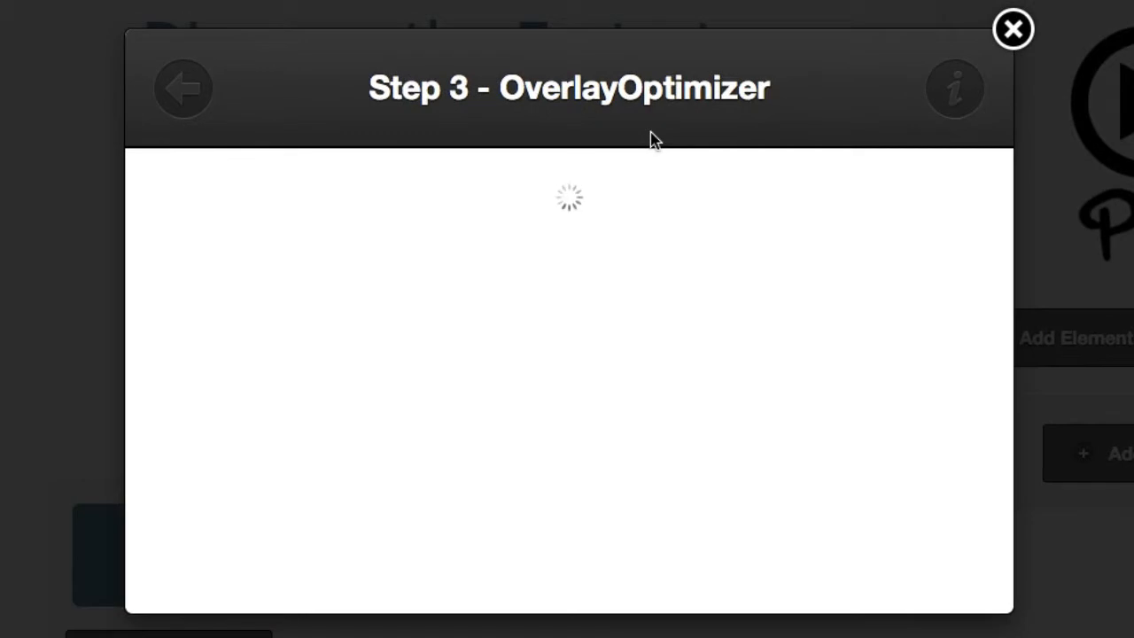
Step: Browse the OverlayOptimizer's button styles and return to its image settings through the Image Upload style
{"action": "left_click", "coordinate": [189, 104]}
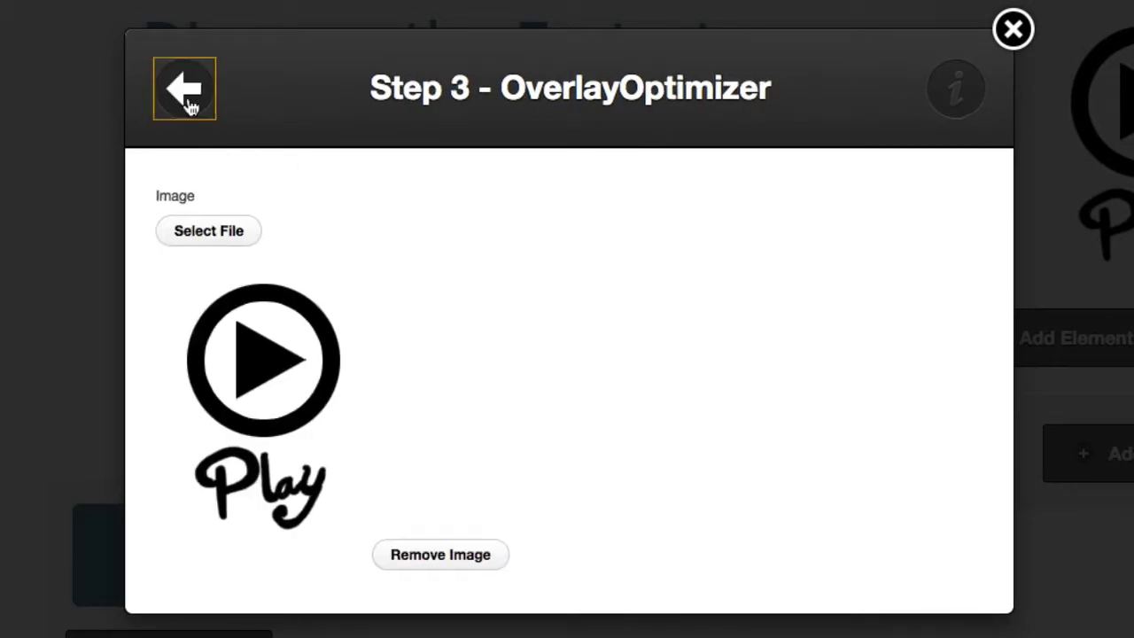
{"action": "scroll", "coordinate": [236, 293], "scroll_direction": "down", "scroll_amount": 10}
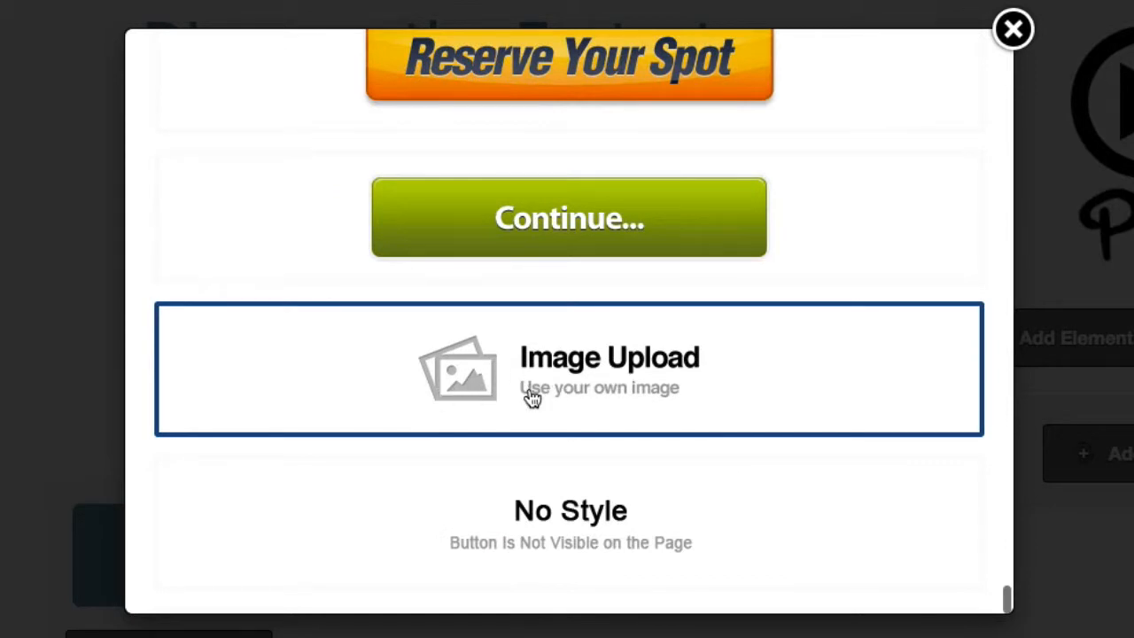
{"action": "left_click", "coordinate": [532, 399]}
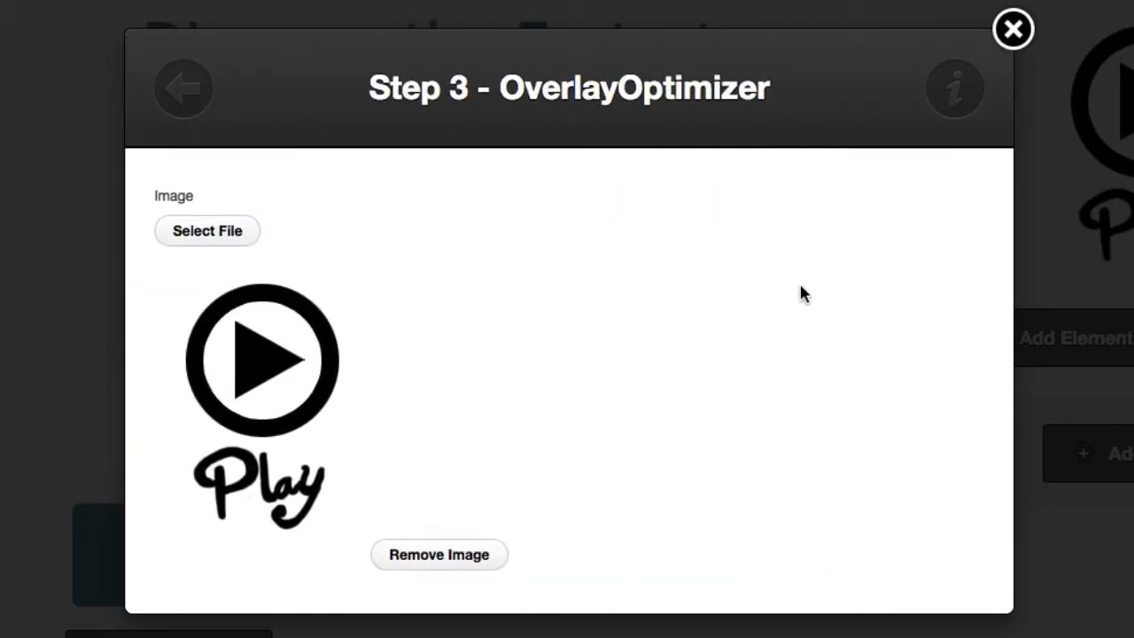
{"action": "scroll", "coordinate": [800, 285], "scroll_direction": "down", "scroll_amount": 3}
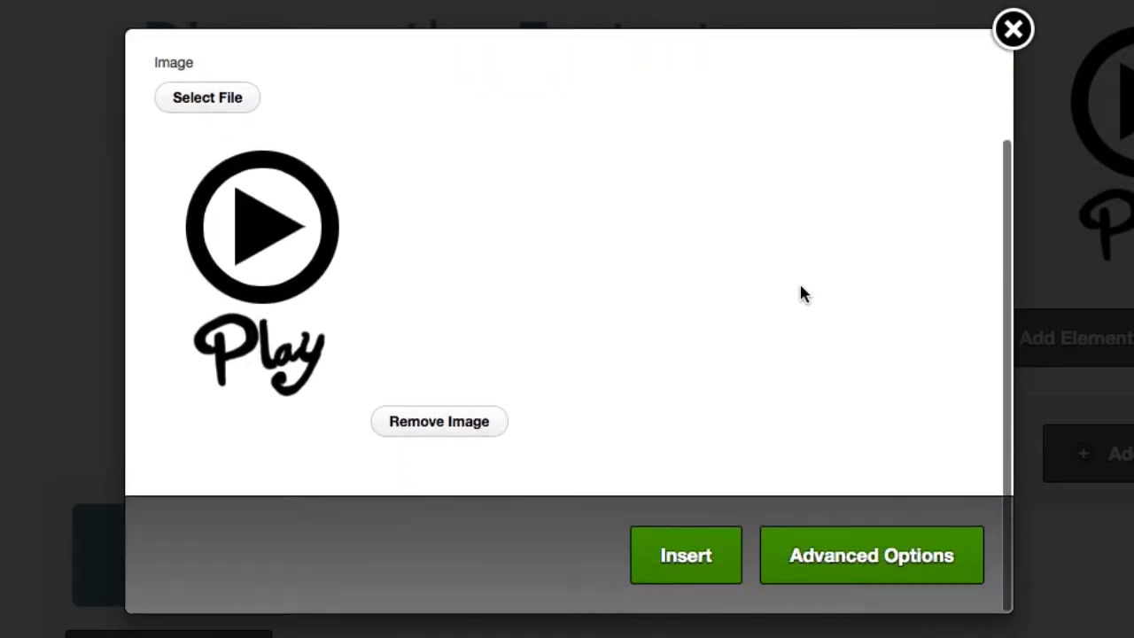
Step: Review the OverlayOptimizer's advanced window options, including width, effects, padding and border, and close the dialog without inserting
{"action": "left_click", "coordinate": [856, 567]}
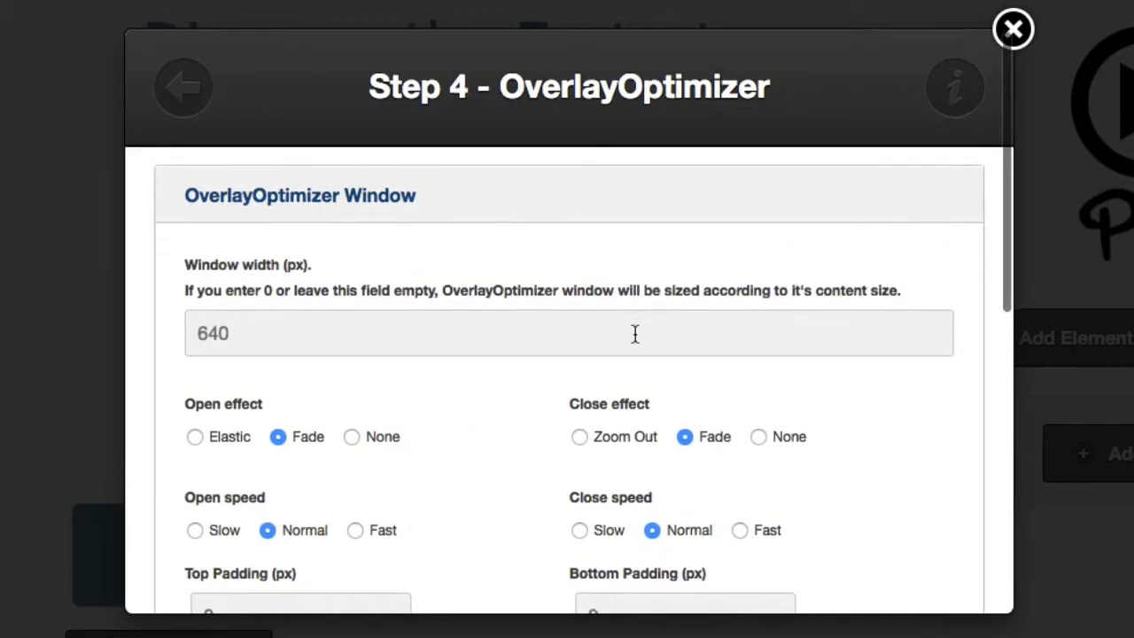
{"action": "scroll", "coordinate": [633, 332], "scroll_direction": "down", "scroll_amount": 5}
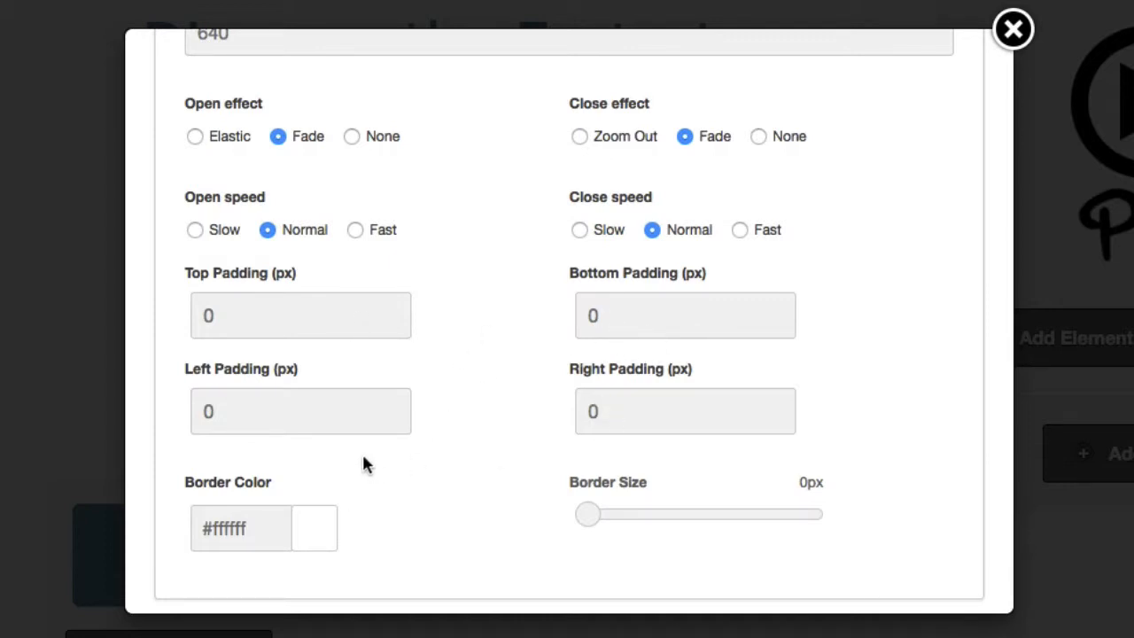
{"action": "scroll", "coordinate": [453, 467], "scroll_direction": "up", "scroll_amount": 3}
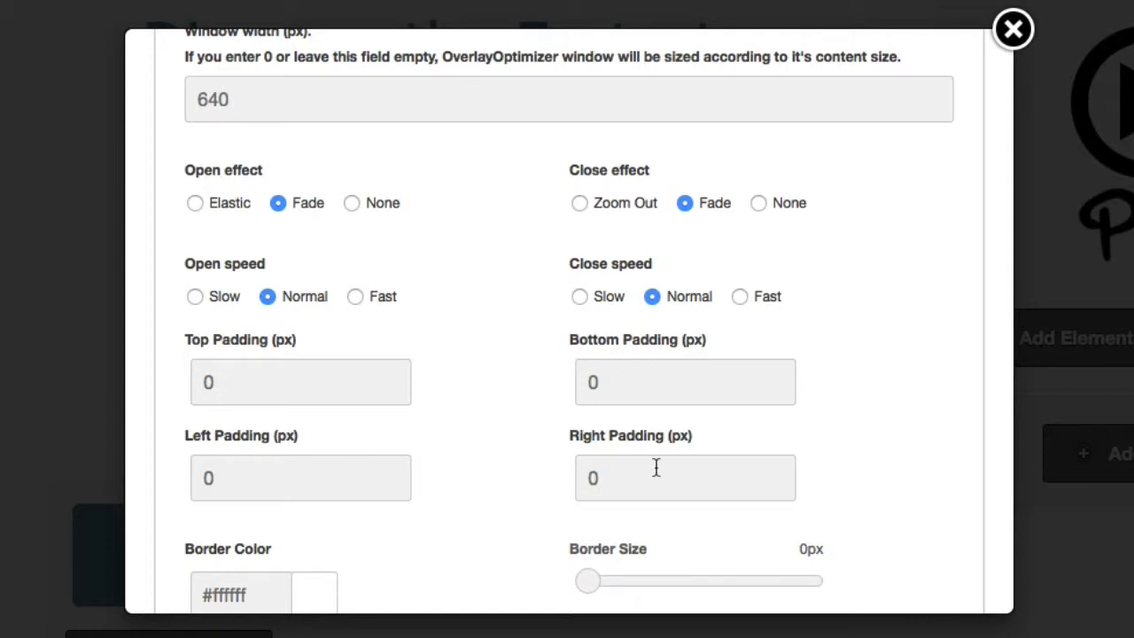
{"action": "scroll", "coordinate": [865, 292], "scroll_direction": "down", "scroll_amount": 5}
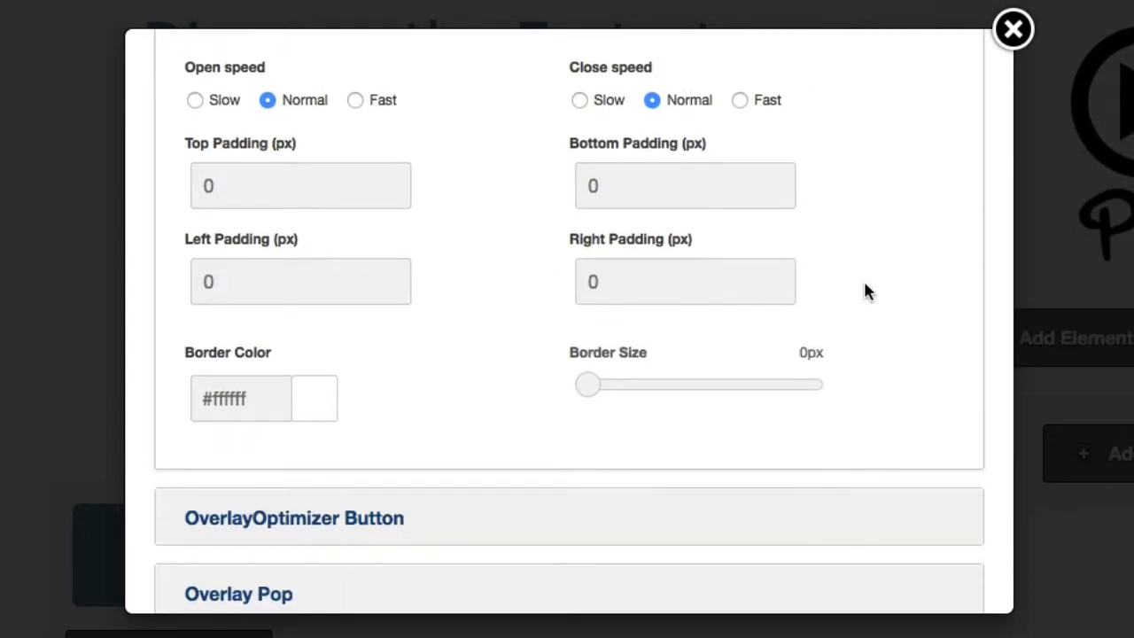
{"action": "scroll", "coordinate": [865, 292], "scroll_direction": "down", "scroll_amount": 3}
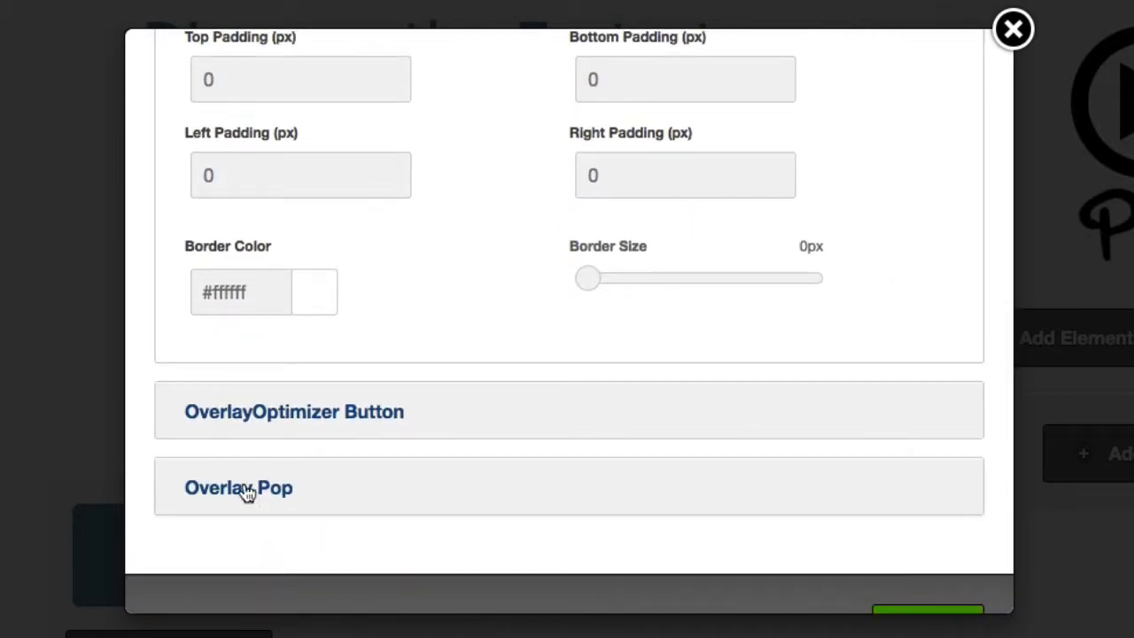
{"action": "scroll", "coordinate": [636, 301], "scroll_direction": "down", "scroll_amount": 1}
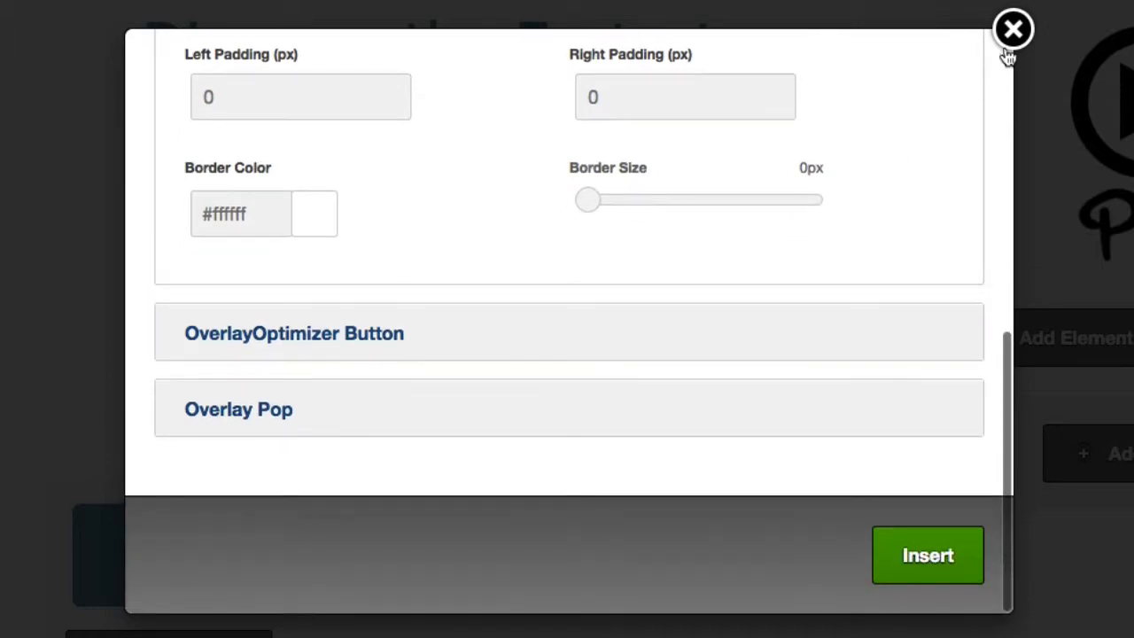
{"action": "left_click", "coordinate": [1013, 28]}
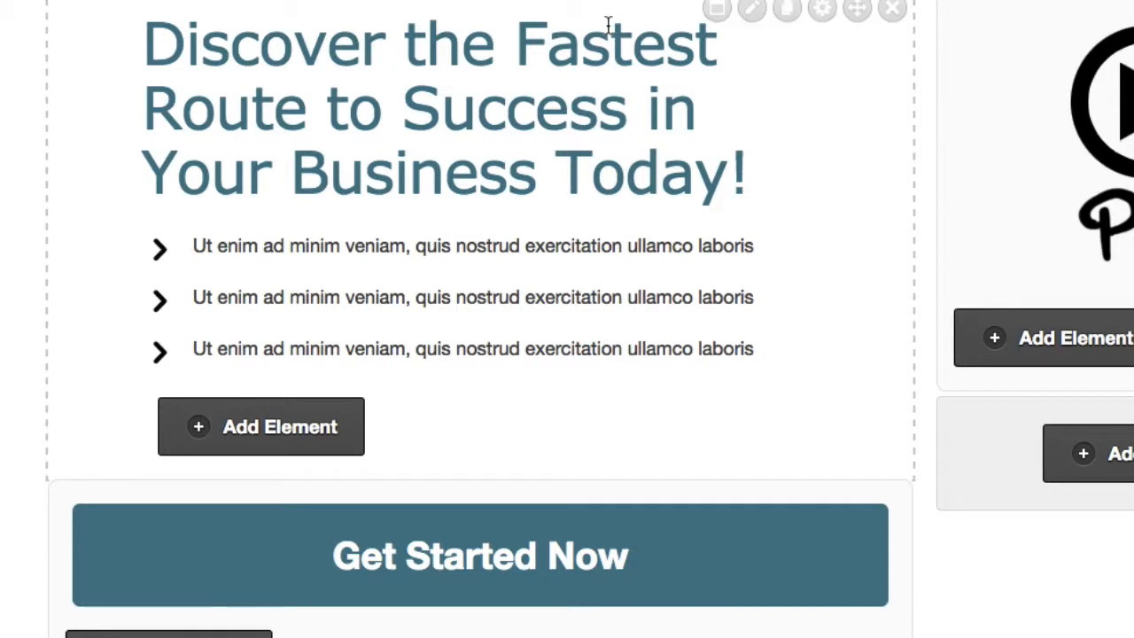
Step: Inspect the settings of the headline's feature box without changing them and open the box's content for editing
{"action": "left_click", "coordinate": [718, 15]}
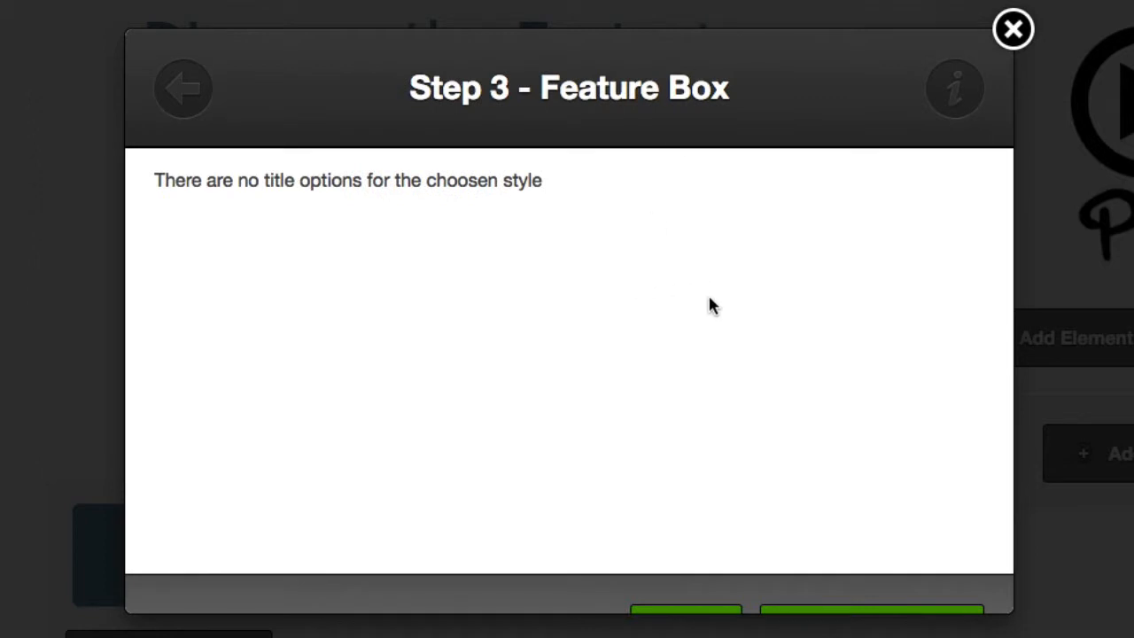
{"action": "left_click", "coordinate": [1013, 29]}
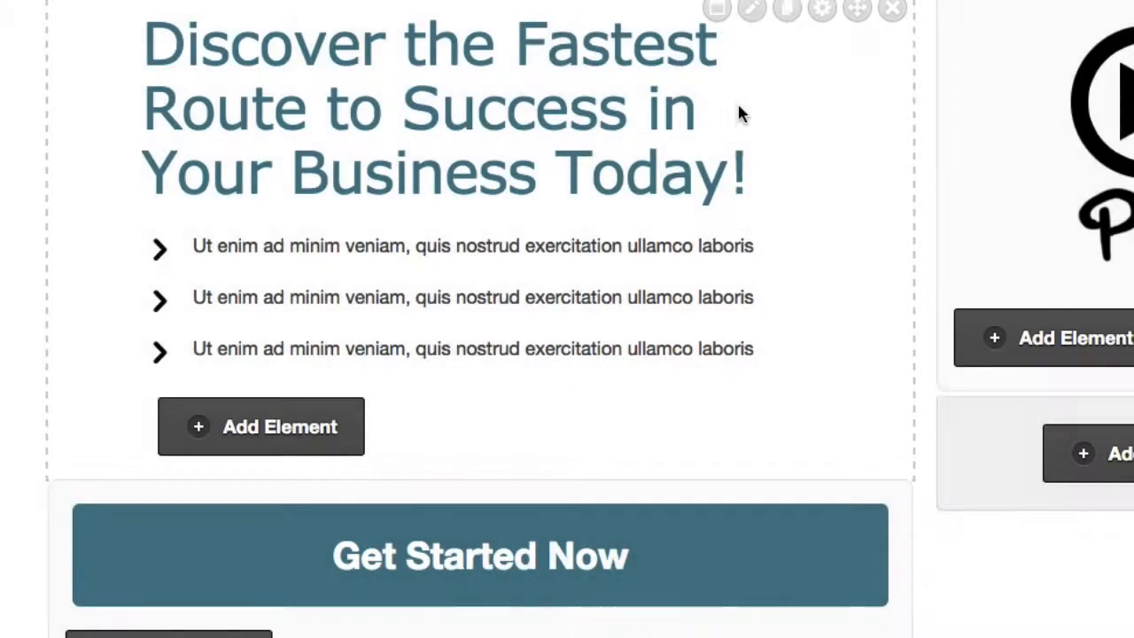
{"action": "left_click", "coordinate": [752, 12]}
{"action": "scroll", "coordinate": [499, 191], "scroll_direction": "down", "scroll_amount": 5}
{"action": "scroll", "coordinate": [500, 198], "scroll_direction": "down", "scroll_amount": 2}
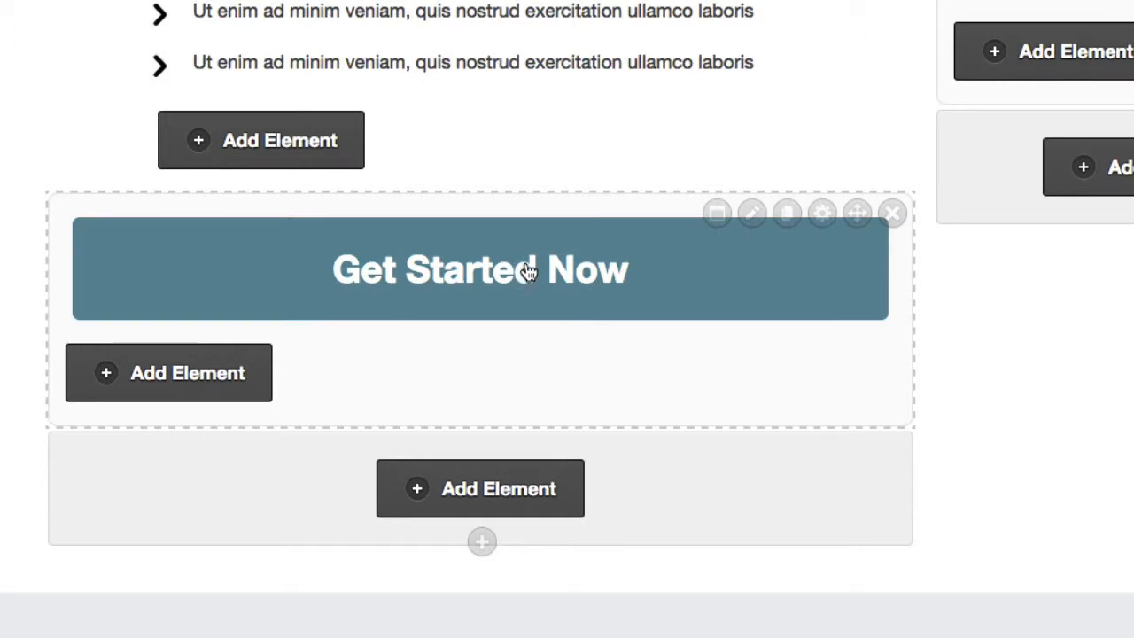
Step: Look through the row options of the diagonal-background section containing the "Duis aute irure dolor" heading
{"action": "scroll", "coordinate": [527, 271], "scroll_direction": "down", "scroll_amount": 2}
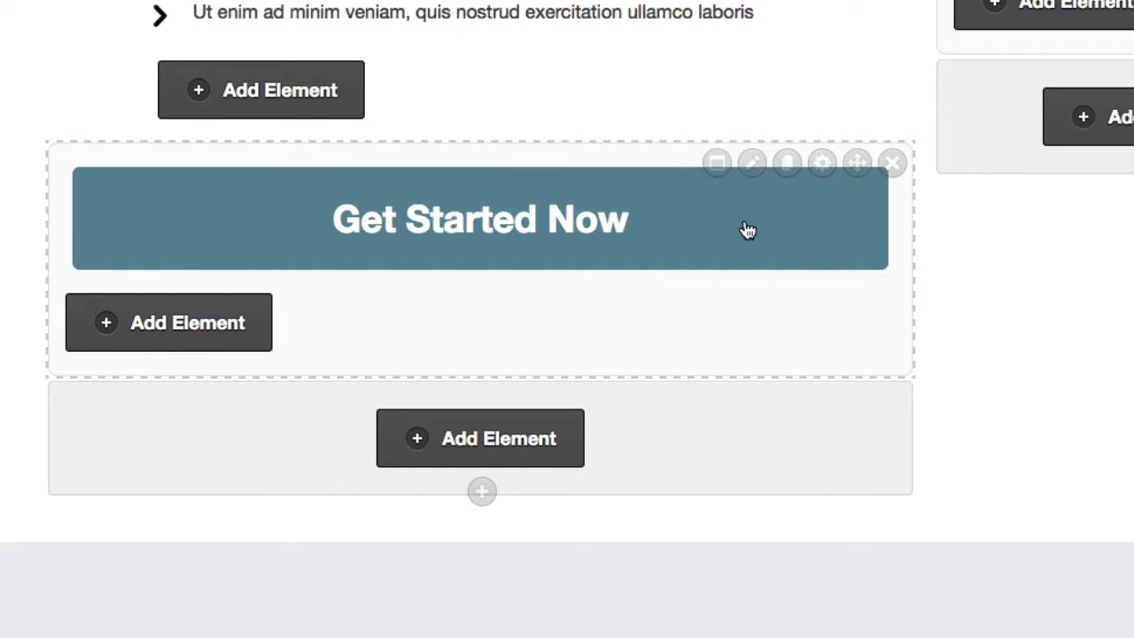
{"action": "scroll", "coordinate": [747, 229], "scroll_direction": "down", "scroll_amount": 1}
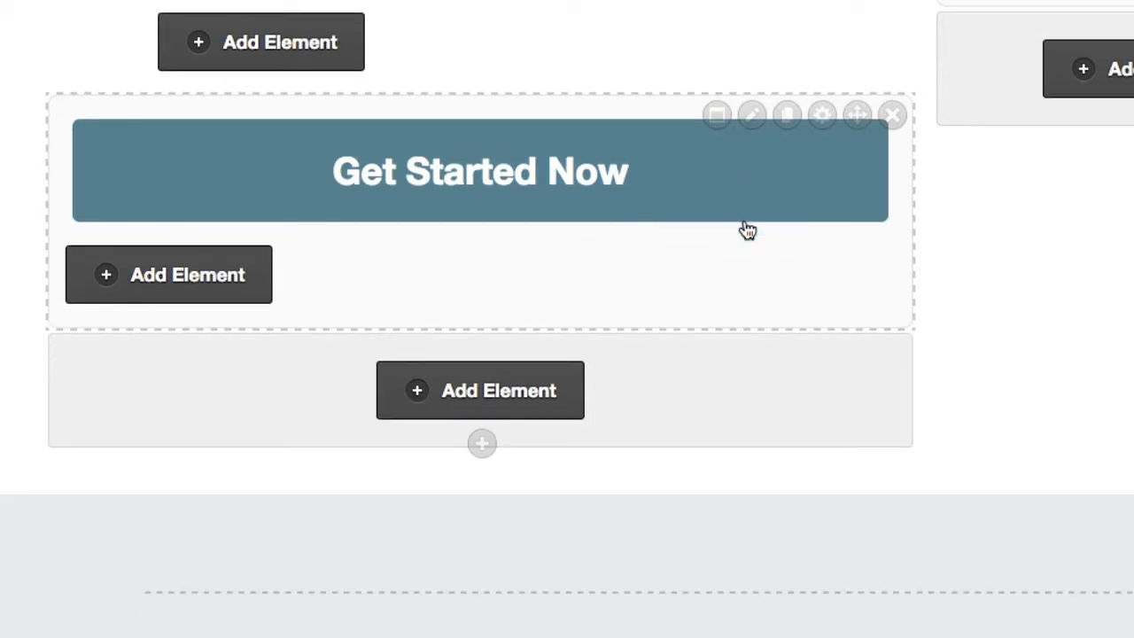
{"action": "scroll", "coordinate": [747, 230], "scroll_direction": "down", "scroll_amount": 5}
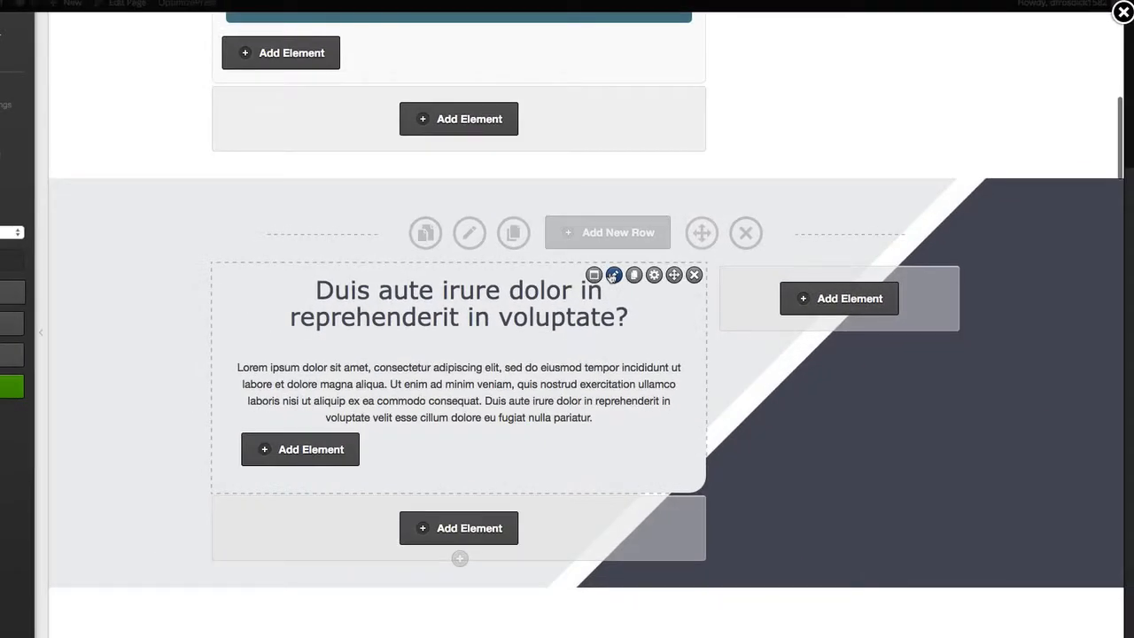
{"action": "scroll", "coordinate": [611, 277], "scroll_direction": "down", "scroll_amount": 1}
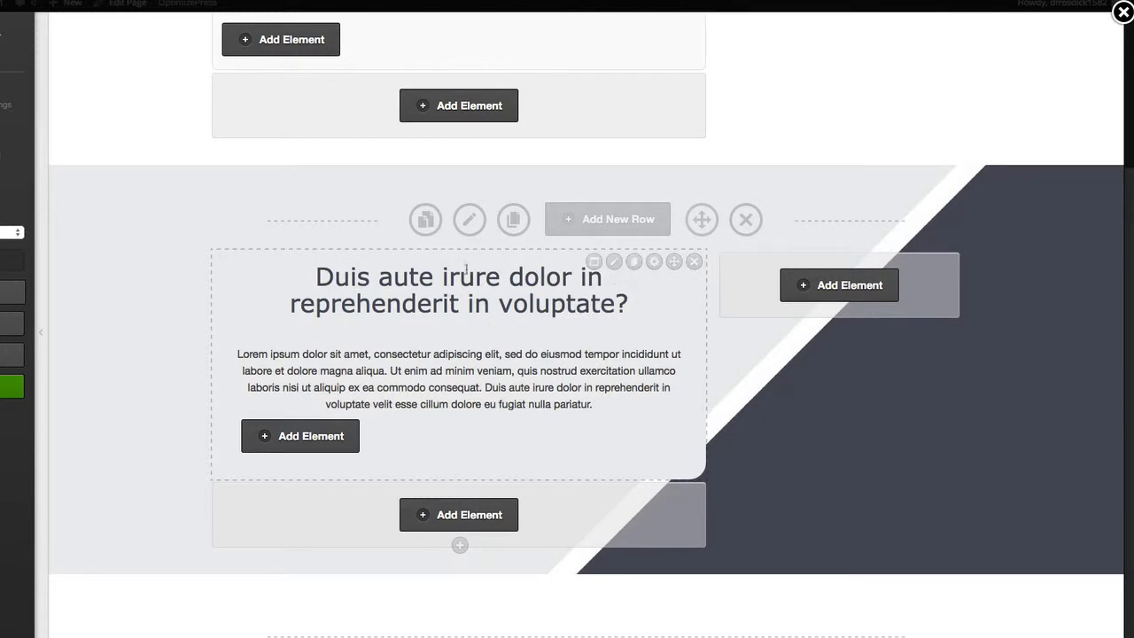
{"action": "left_click", "coordinate": [469, 220]}
{"action": "scroll", "coordinate": [478, 116], "scroll_direction": "down", "scroll_amount": 5}
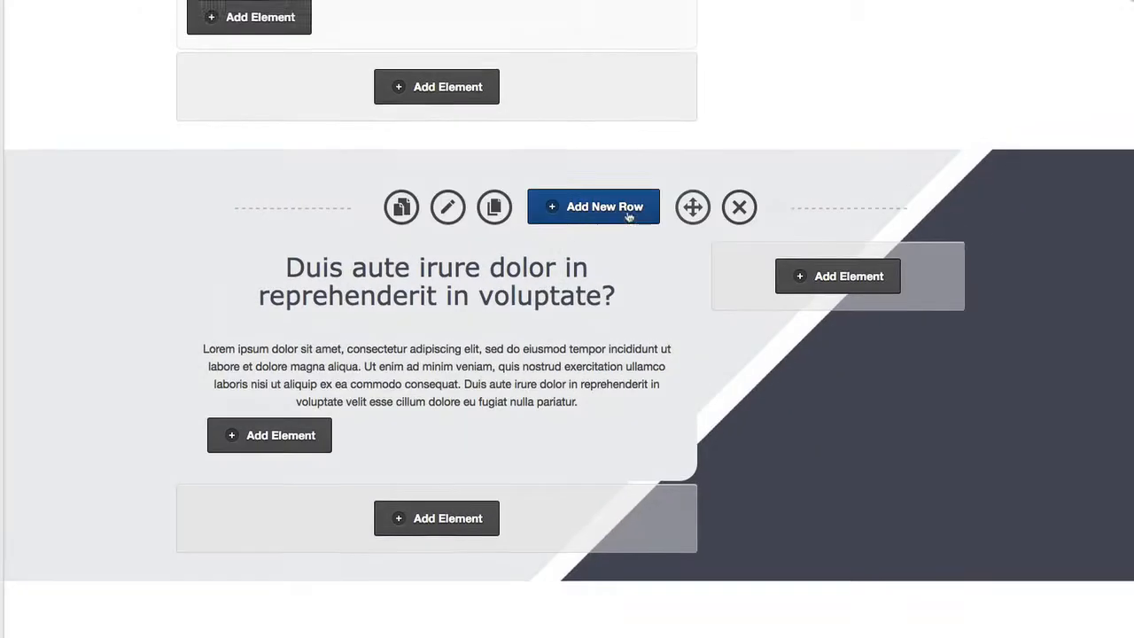
Step: View the content of the "Duis aute irure dolor" box in the Content LiveEditor and close it without updating
{"action": "scroll", "coordinate": [628, 218], "scroll_direction": "down", "scroll_amount": 2}
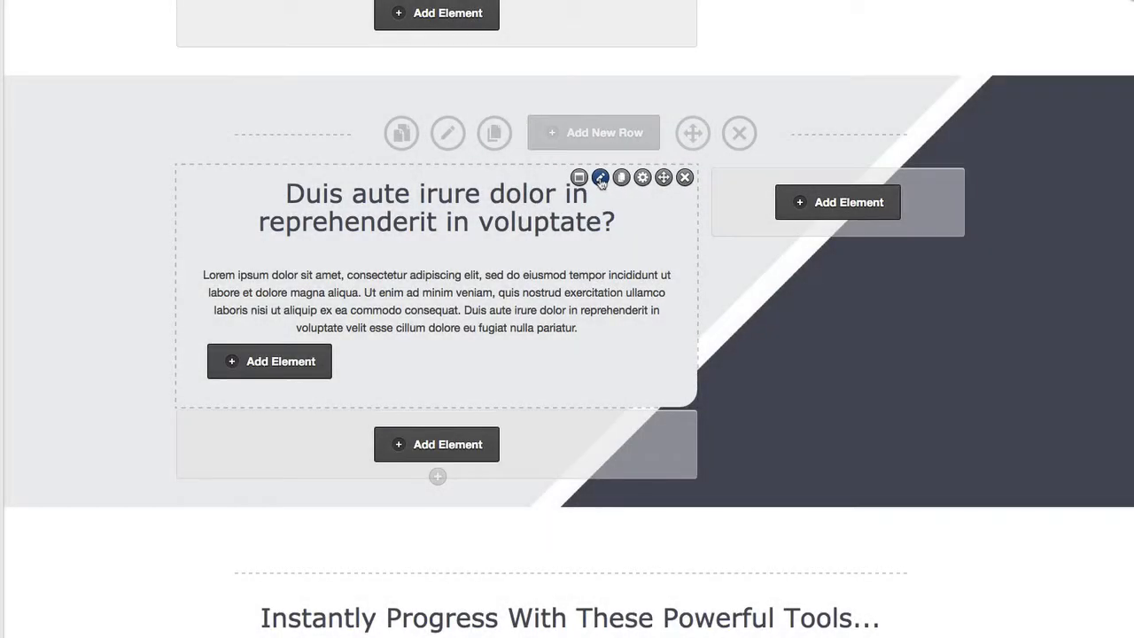
{"action": "left_click", "coordinate": [601, 179]}
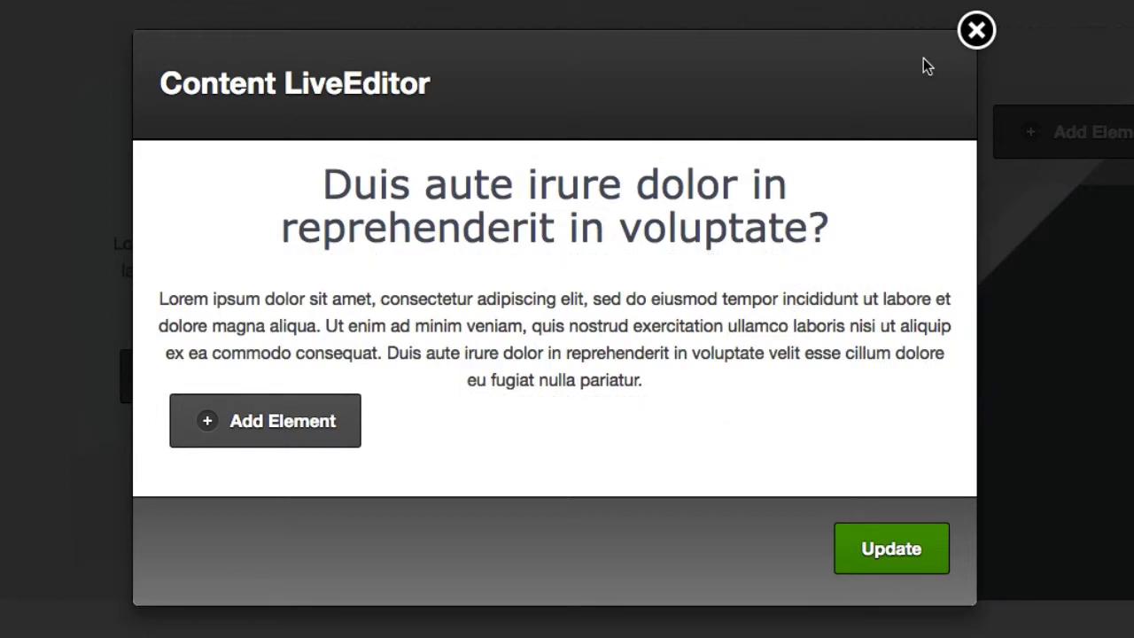
{"action": "left_click", "coordinate": [976, 32]}
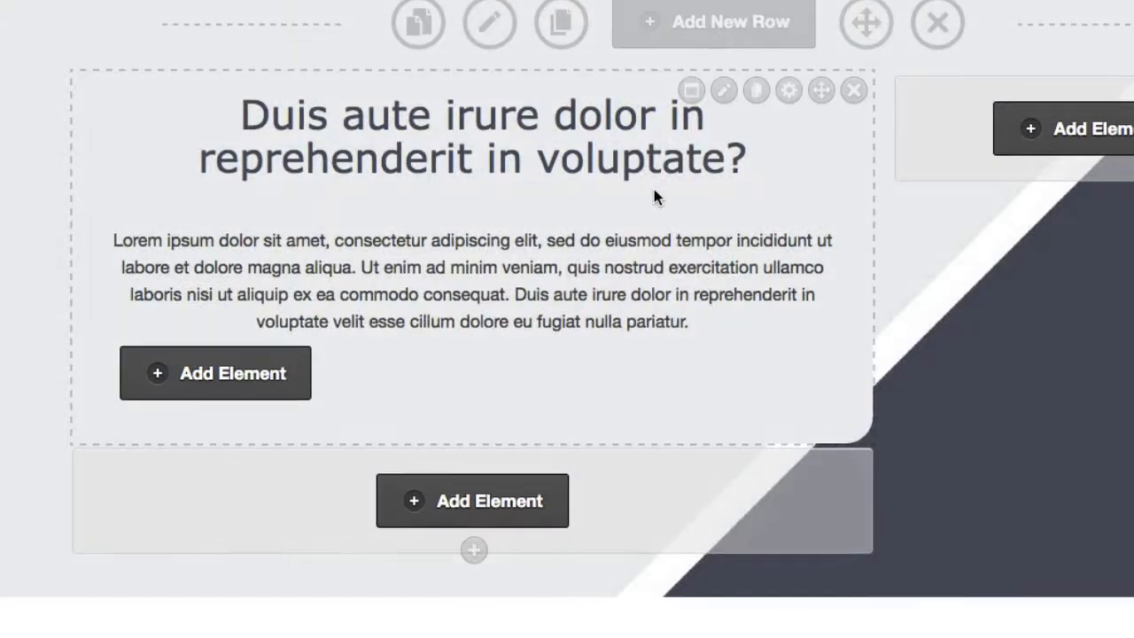
Step: Check the icon settings of the Bullet Block beside the browser window image and close them without inserting
{"action": "scroll", "coordinate": [656, 195], "scroll_direction": "down", "scroll_amount": 2}
{"action": "scroll", "coordinate": [602, 230], "scroll_direction": "down", "scroll_amount": 10}
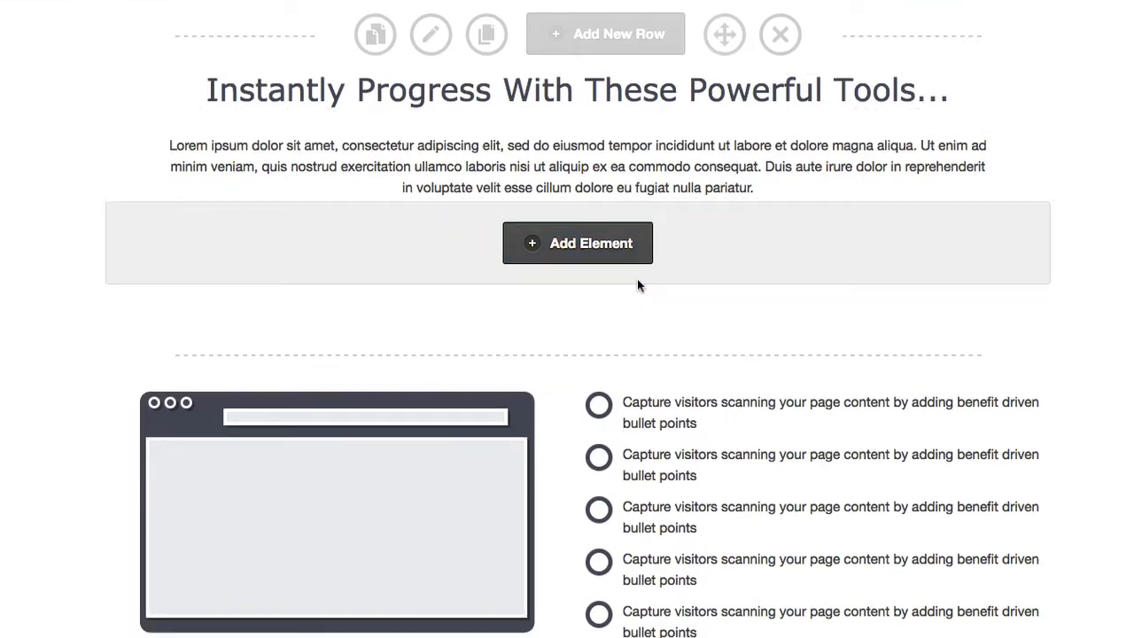
{"action": "scroll", "coordinate": [641, 286], "scroll_direction": "down", "scroll_amount": 5}
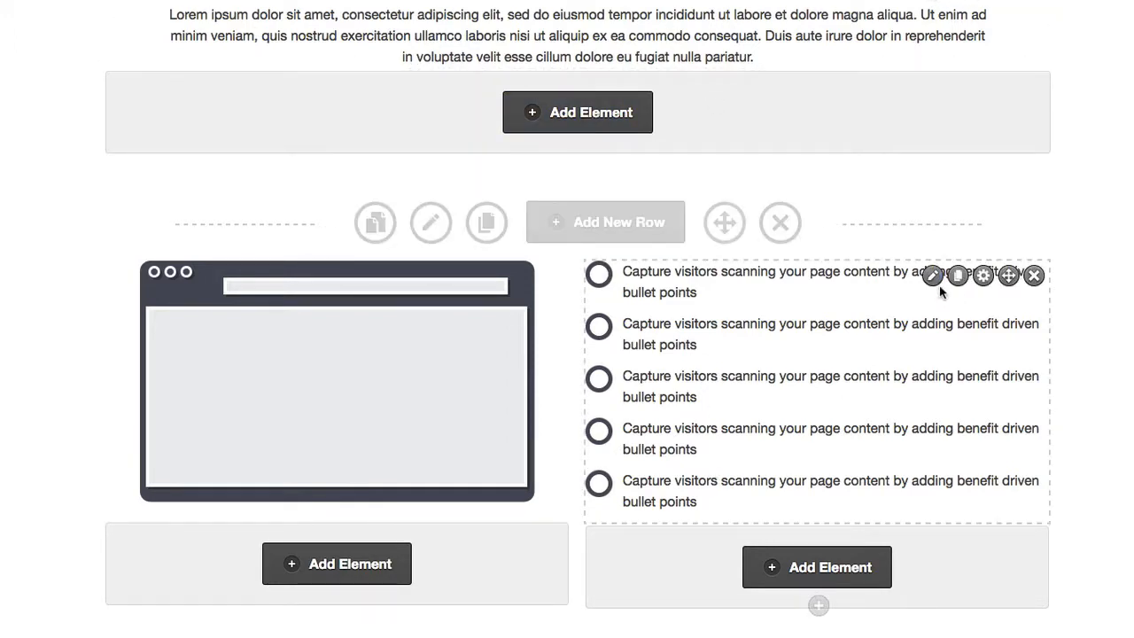
{"action": "left_click", "coordinate": [933, 276]}
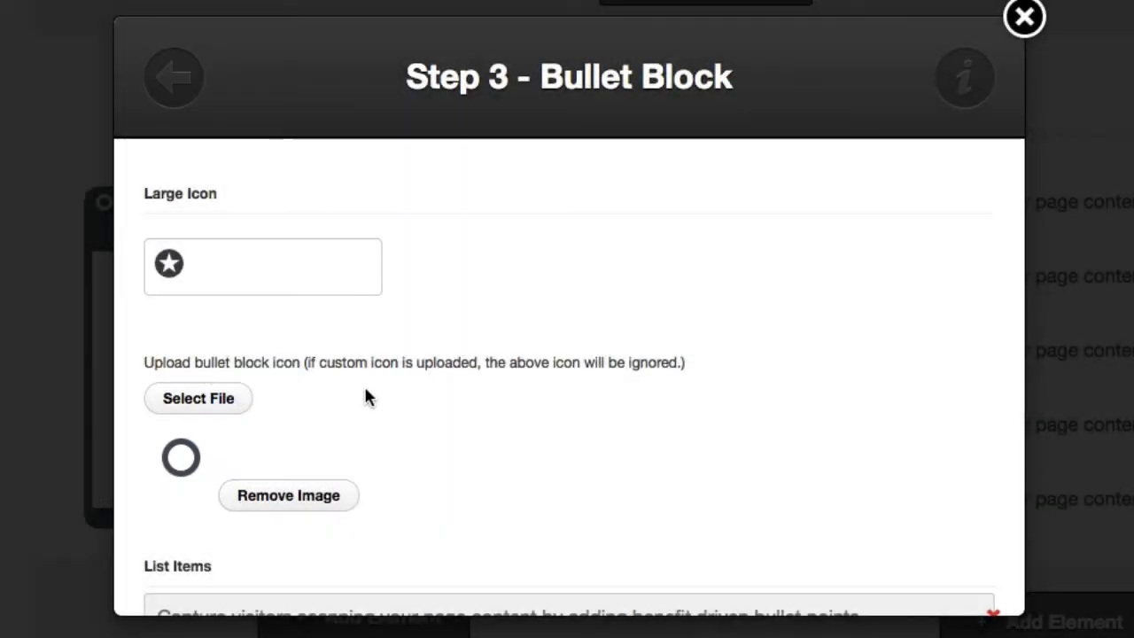
{"action": "left_click", "coordinate": [1028, 17]}
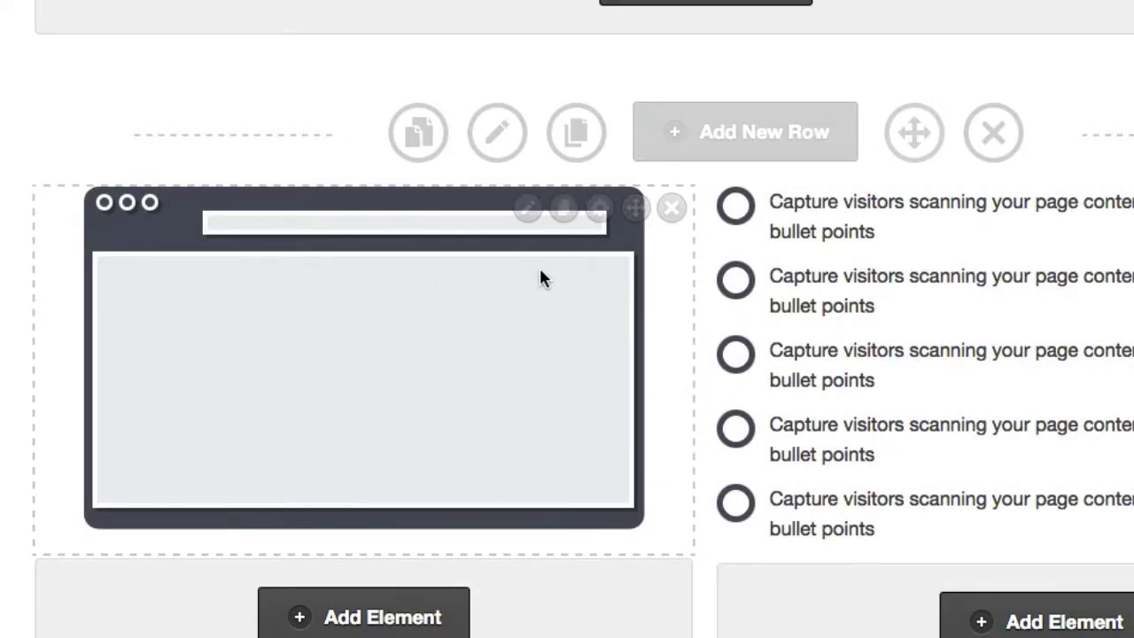
Step: Look through the row options of the section that holds the list of "Feature" entries
{"action": "scroll", "coordinate": [542, 277], "scroll_direction": "down", "scroll_amount": 5}
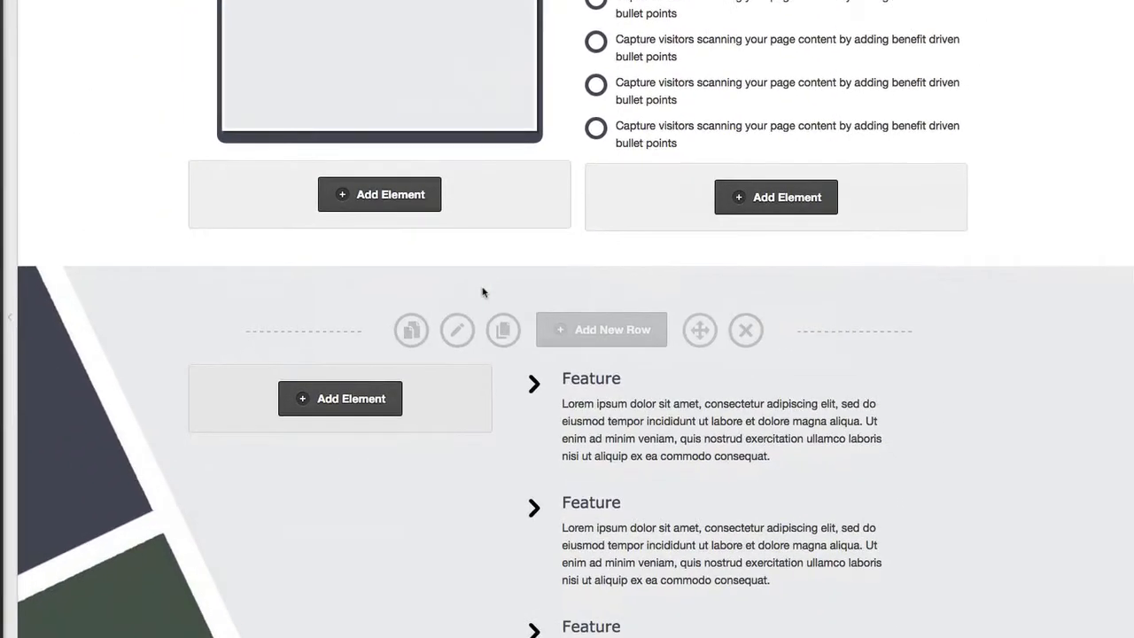
{"action": "scroll", "coordinate": [488, 291], "scroll_direction": "down", "scroll_amount": 3}
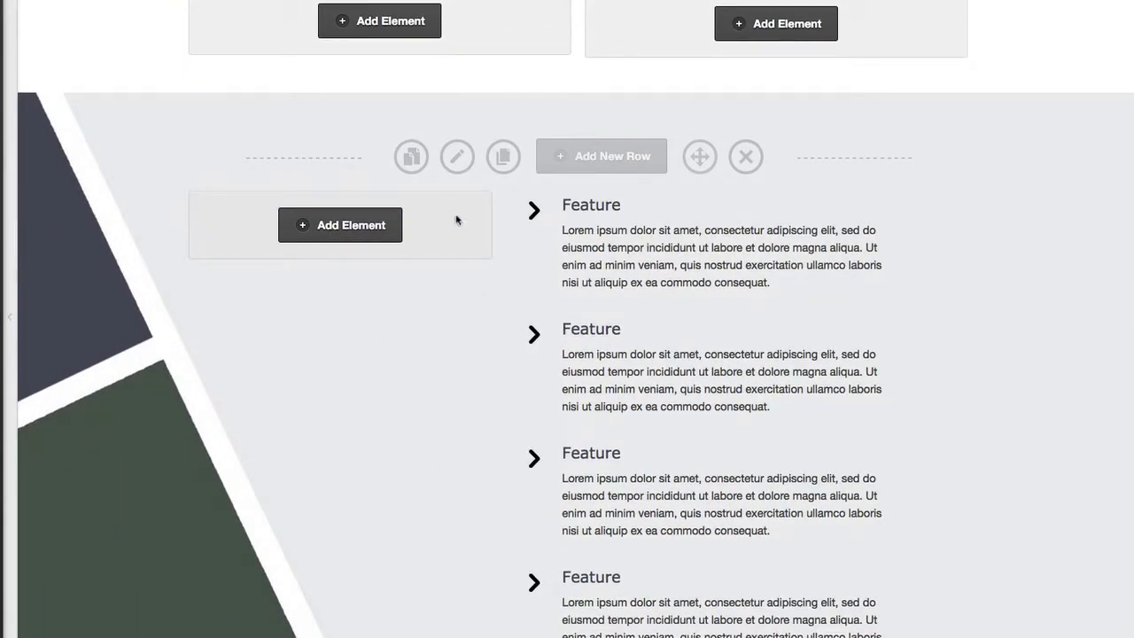
{"action": "left_click", "coordinate": [458, 157]}
{"action": "scroll", "coordinate": [457, 174], "scroll_direction": "down", "scroll_amount": 10}
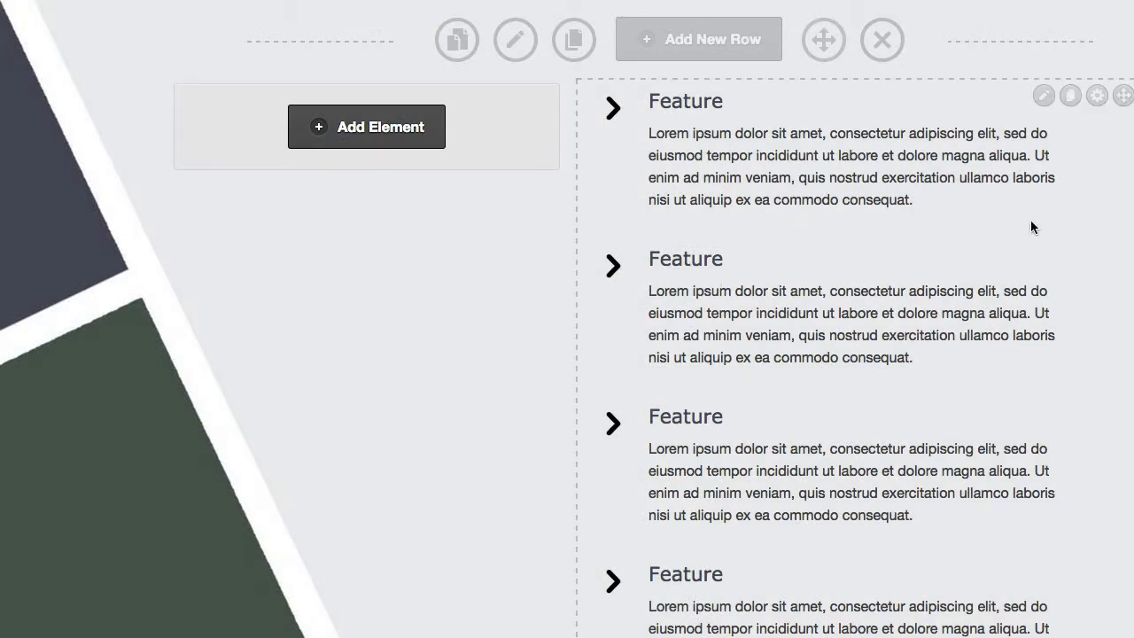
Step: Examine the Feature Block's columns, icon, title, content and link settings through to the last entry
{"action": "left_click", "coordinate": [1043, 96]}
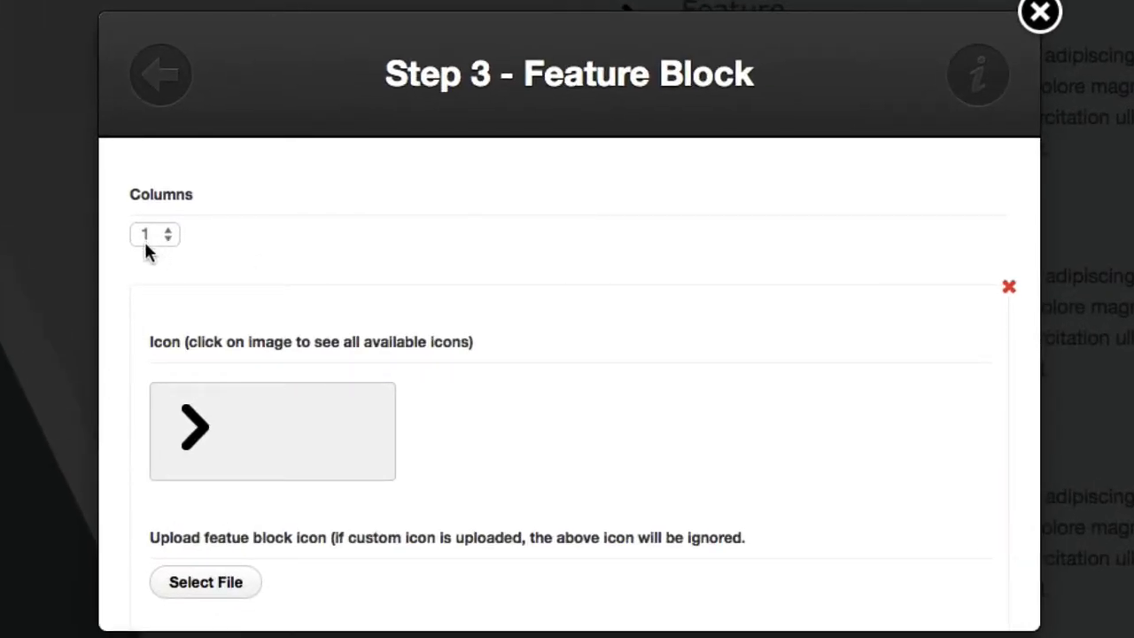
{"action": "scroll", "coordinate": [518, 306], "scroll_direction": "down", "scroll_amount": 5}
{"action": "scroll", "coordinate": [891, 220], "scroll_direction": "down", "scroll_amount": 10}
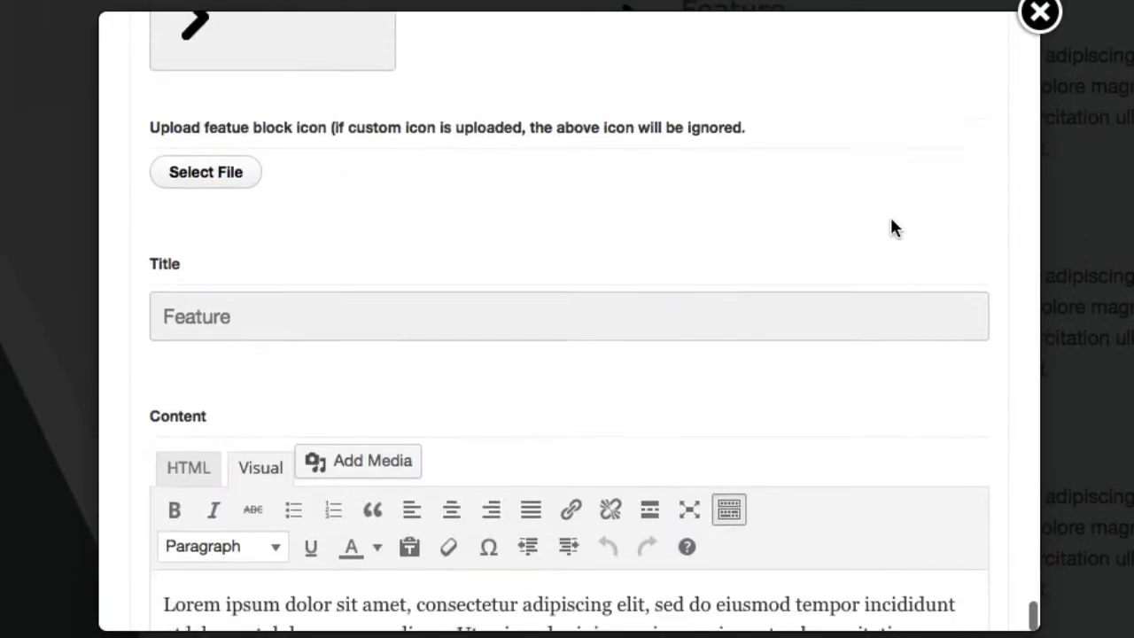
{"action": "scroll", "coordinate": [891, 217], "scroll_direction": "down", "scroll_amount": 10}
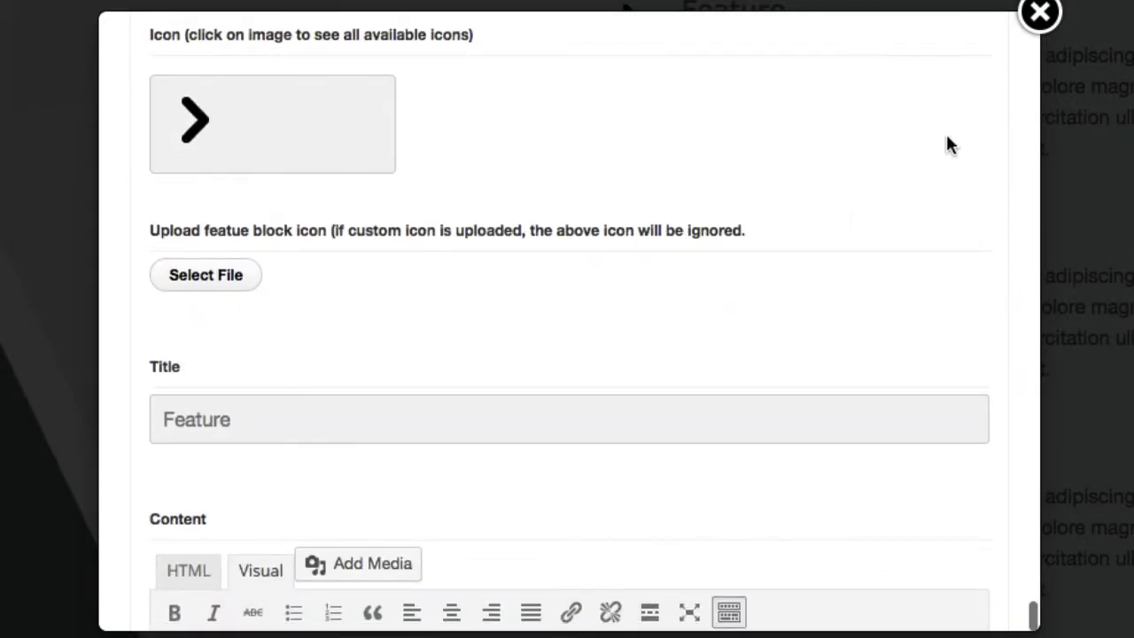
{"action": "scroll", "coordinate": [823, 134], "scroll_direction": "down", "scroll_amount": 15}
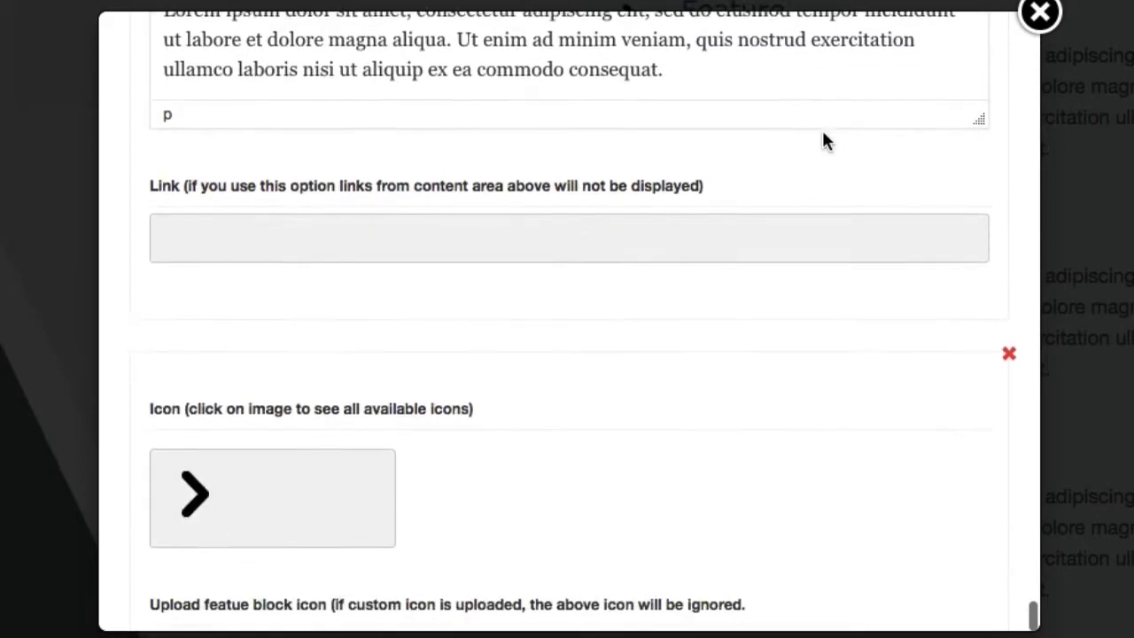
{"action": "scroll", "coordinate": [824, 134], "scroll_direction": "down", "scroll_amount": 13}
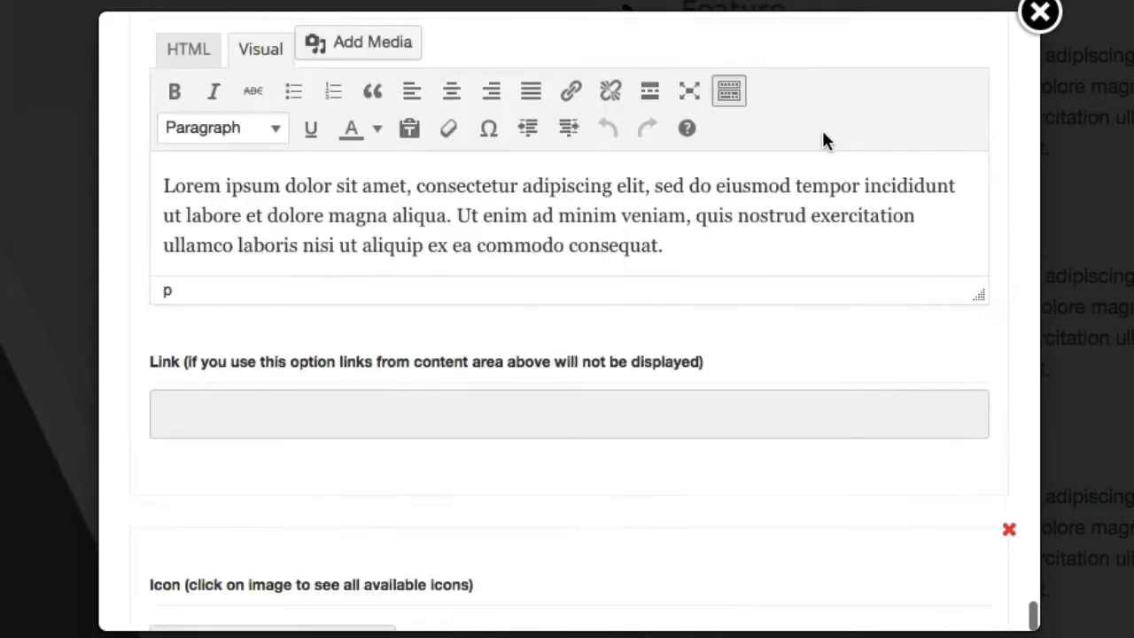
{"action": "scroll", "coordinate": [823, 135], "scroll_direction": "down", "scroll_amount": 1}
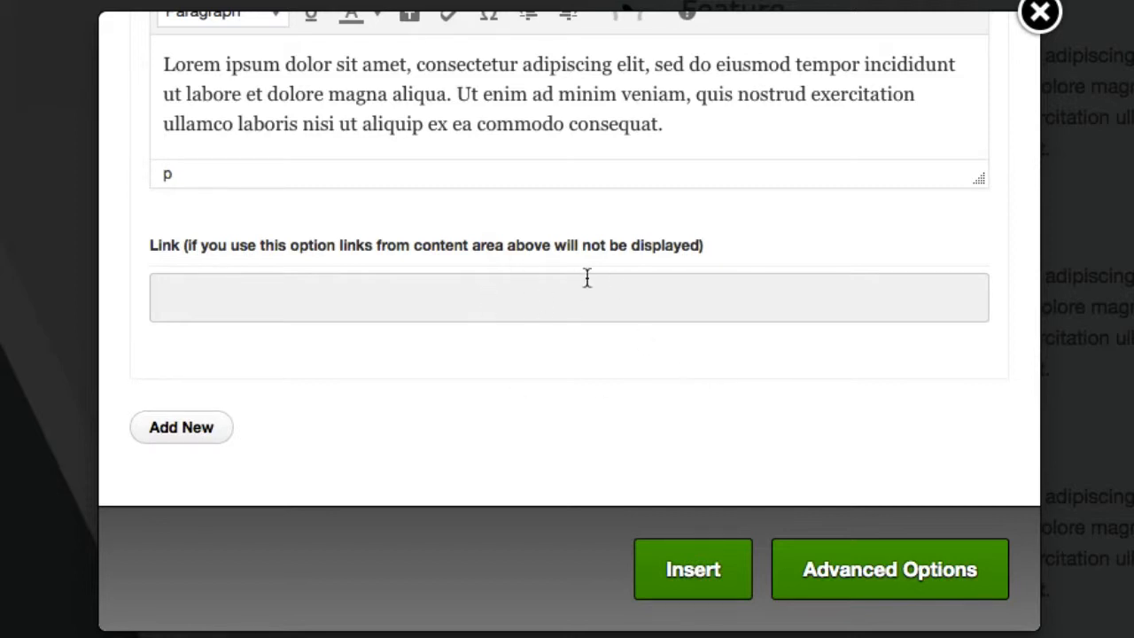
Step: Look back over the icon, title, content and link settings of the Feature Block's last entries and close it without inserting
{"action": "scroll", "coordinate": [442, 301], "scroll_direction": "up", "scroll_amount": 10}
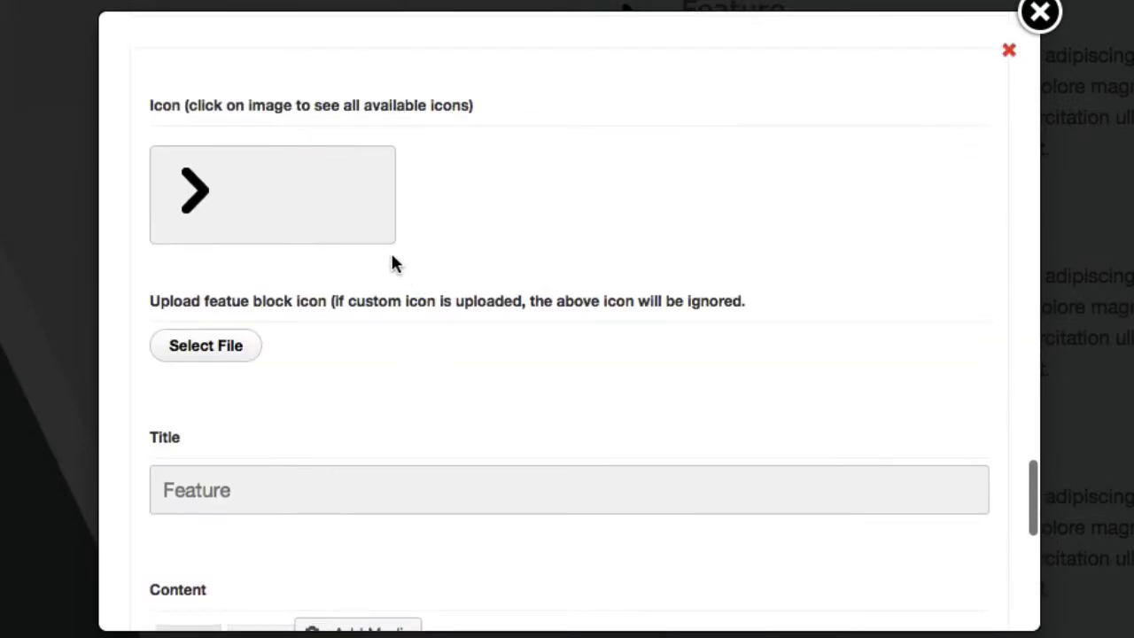
{"action": "scroll", "coordinate": [393, 261], "scroll_direction": "up", "scroll_amount": 5}
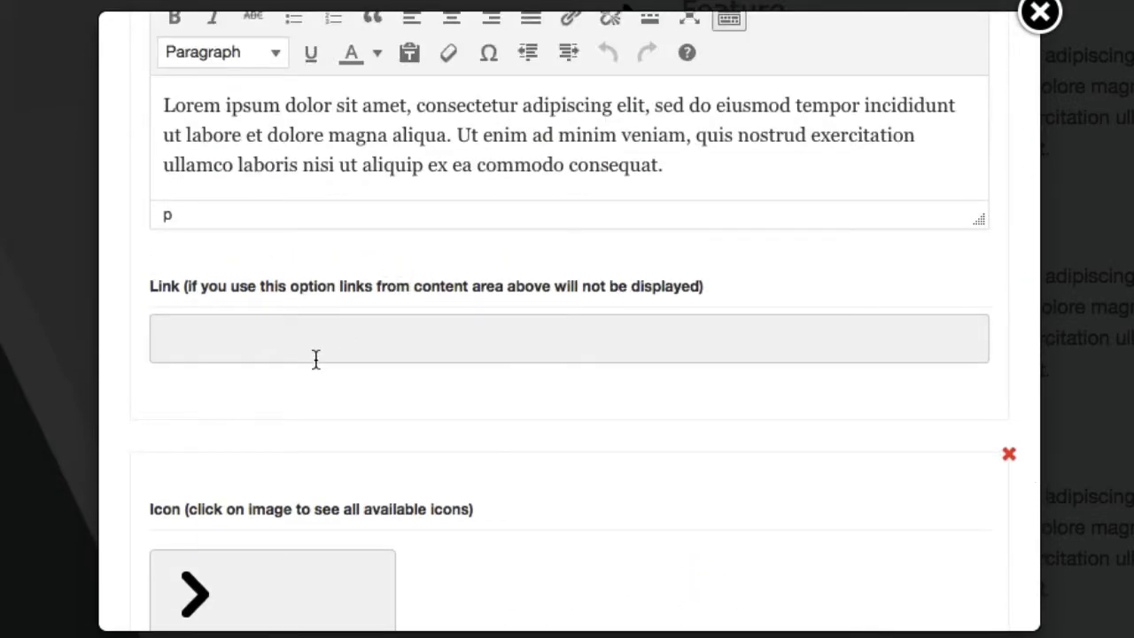
{"action": "left_click", "coordinate": [1041, 14]}
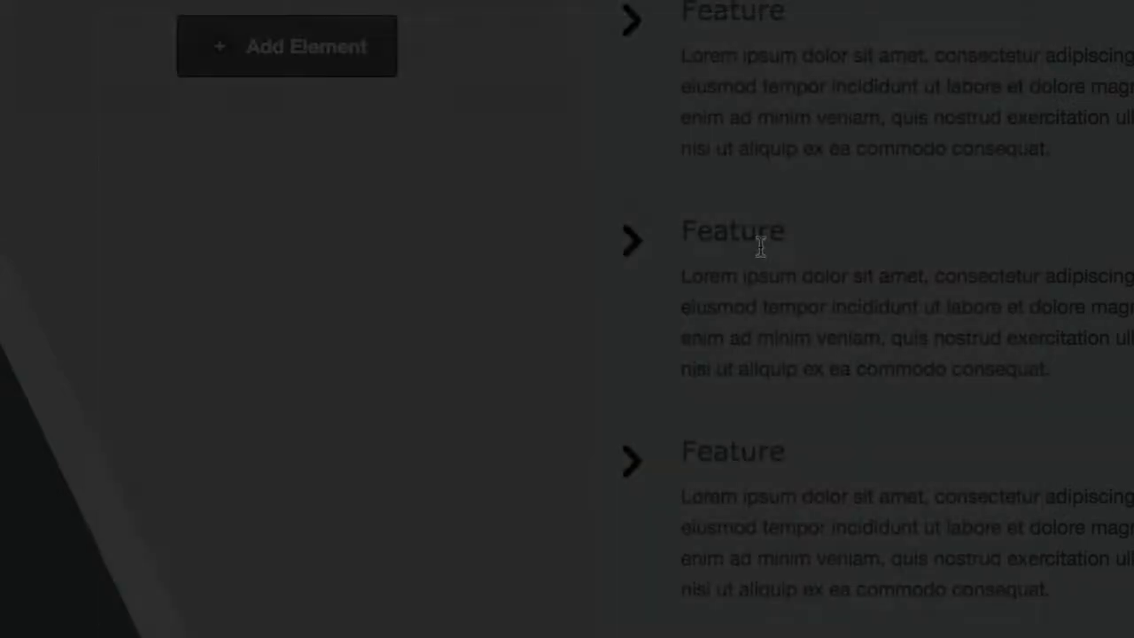
Step: Open the Image with Text Aside settings of the first testimonial under "What People Have To Say About Us" and view its image options
{"action": "scroll", "coordinate": [762, 254], "scroll_direction": "down", "scroll_amount": 9}
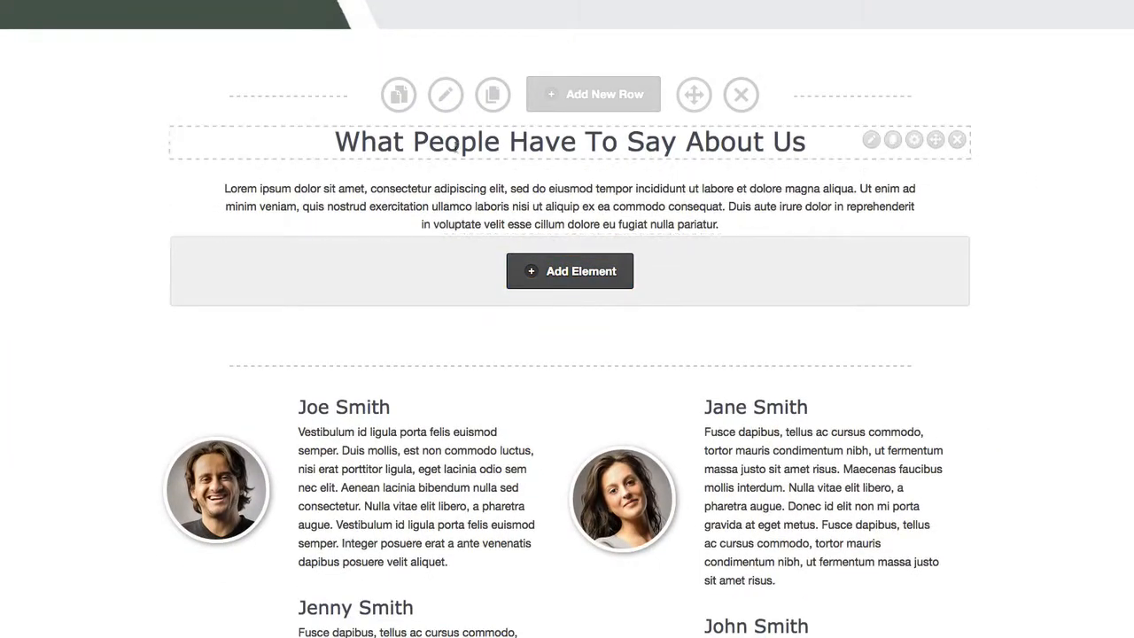
{"action": "scroll", "coordinate": [470, 259], "scroll_direction": "down", "scroll_amount": 3}
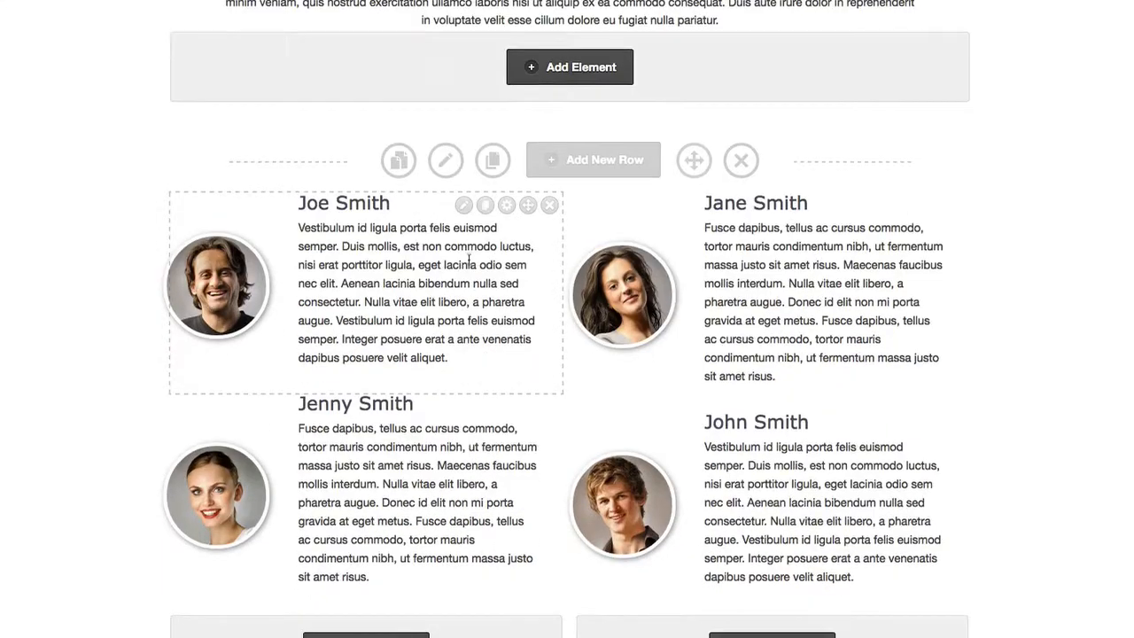
{"action": "scroll", "coordinate": [432, 215], "scroll_direction": "down", "scroll_amount": 1}
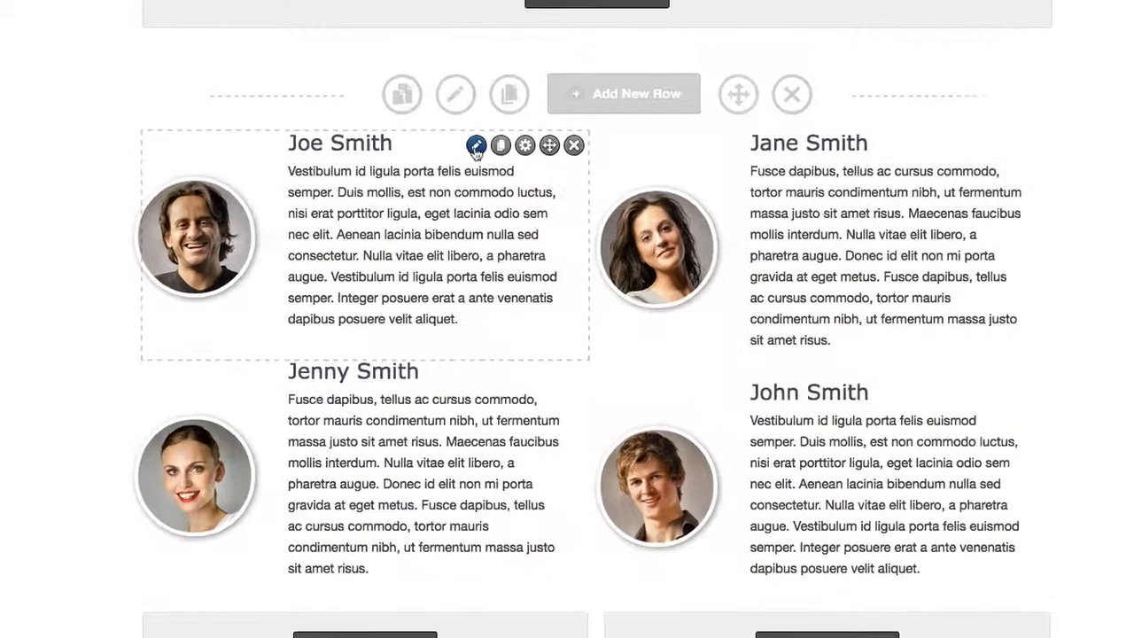
{"action": "left_click", "coordinate": [463, 163]}
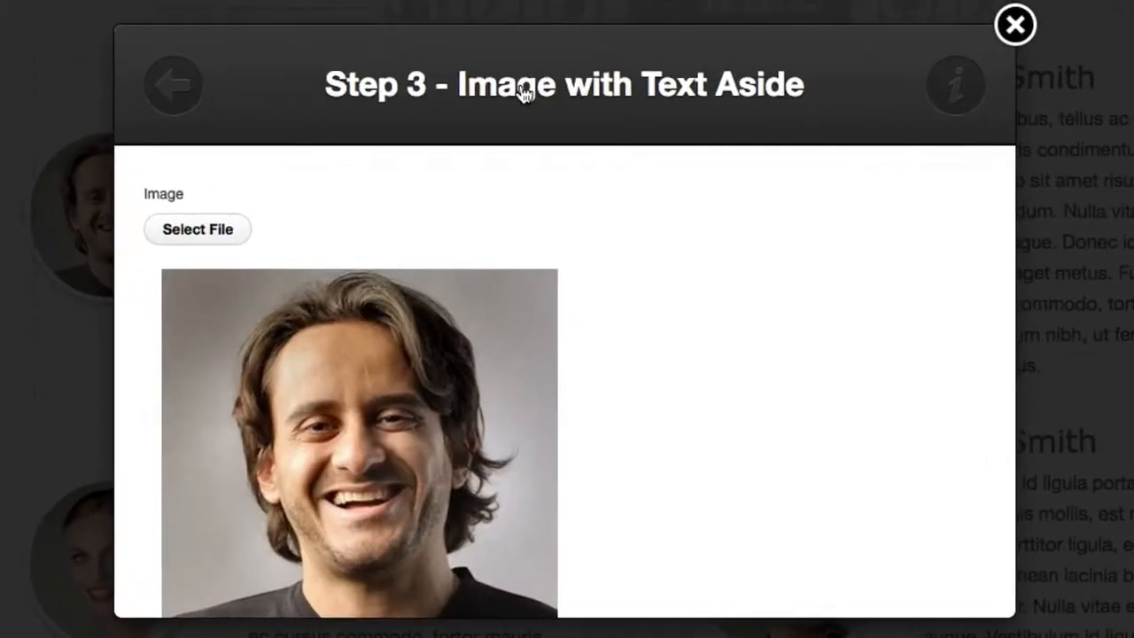
{"action": "scroll", "coordinate": [578, 262], "scroll_direction": "down", "scroll_amount": 2}
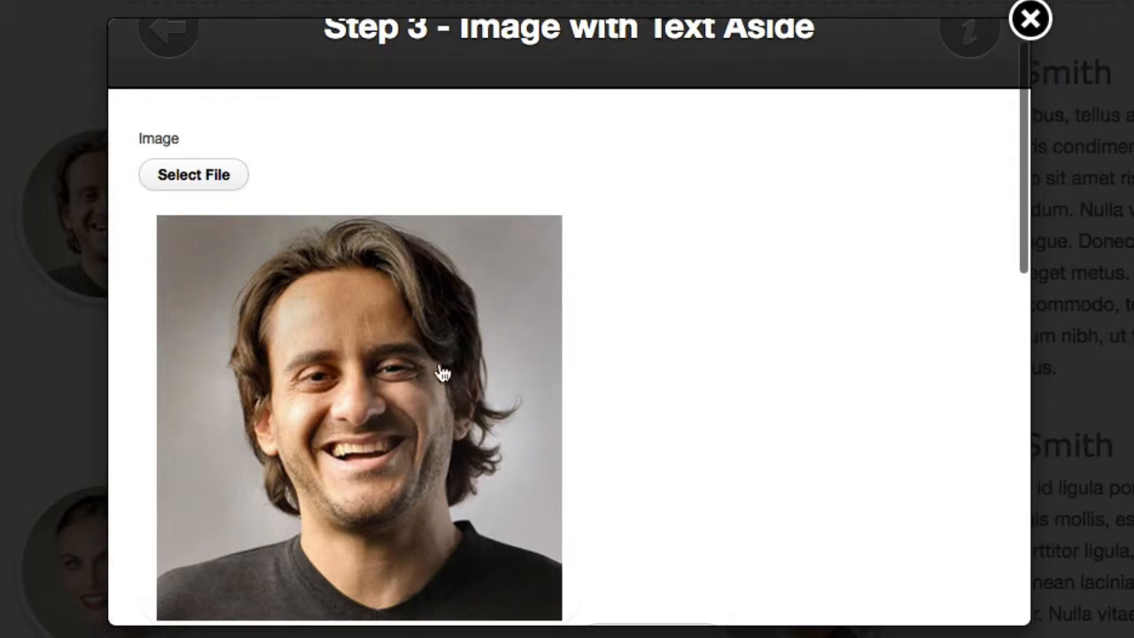
{"action": "scroll", "coordinate": [678, 359], "scroll_direction": "down", "scroll_amount": 5}
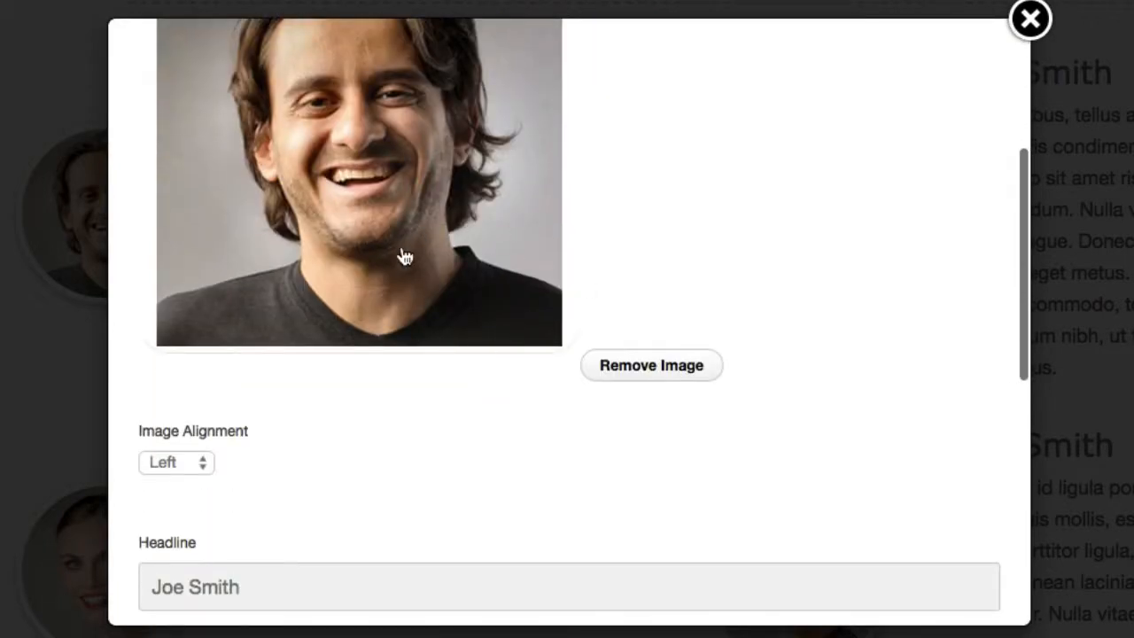
Step: Check the testimonial's image alignment, headline, text and text alignment settings, and close them without inserting
{"action": "scroll", "coordinate": [403, 262], "scroll_direction": "down", "scroll_amount": 3}
{"action": "scroll", "coordinate": [405, 276], "scroll_direction": "down", "scroll_amount": 1}
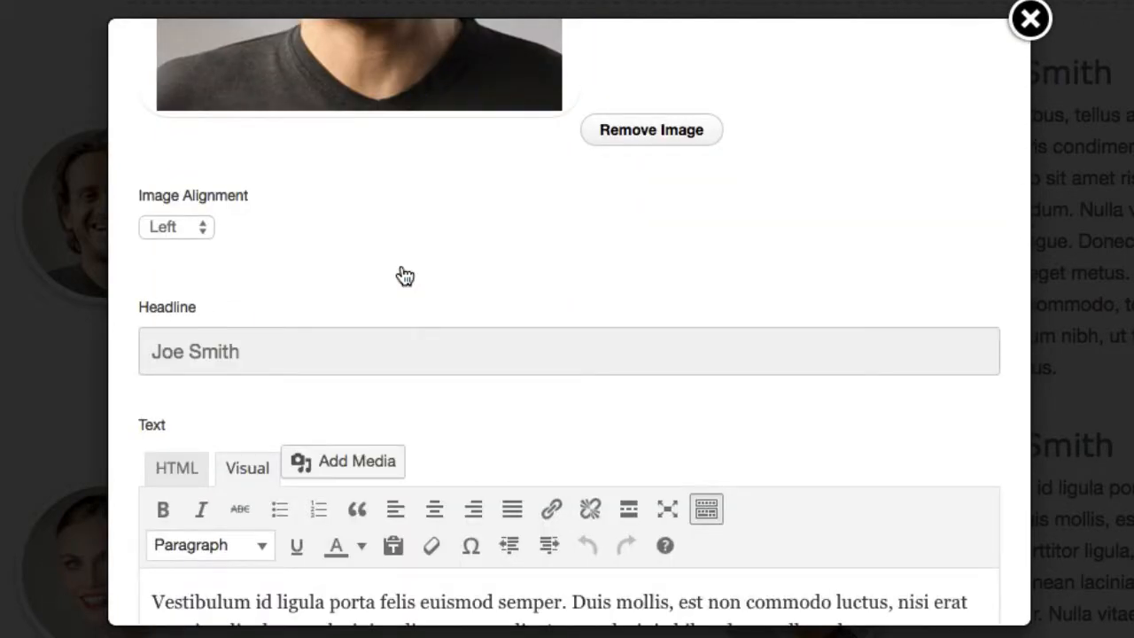
{"action": "scroll", "coordinate": [447, 262], "scroll_direction": "down", "scroll_amount": 2}
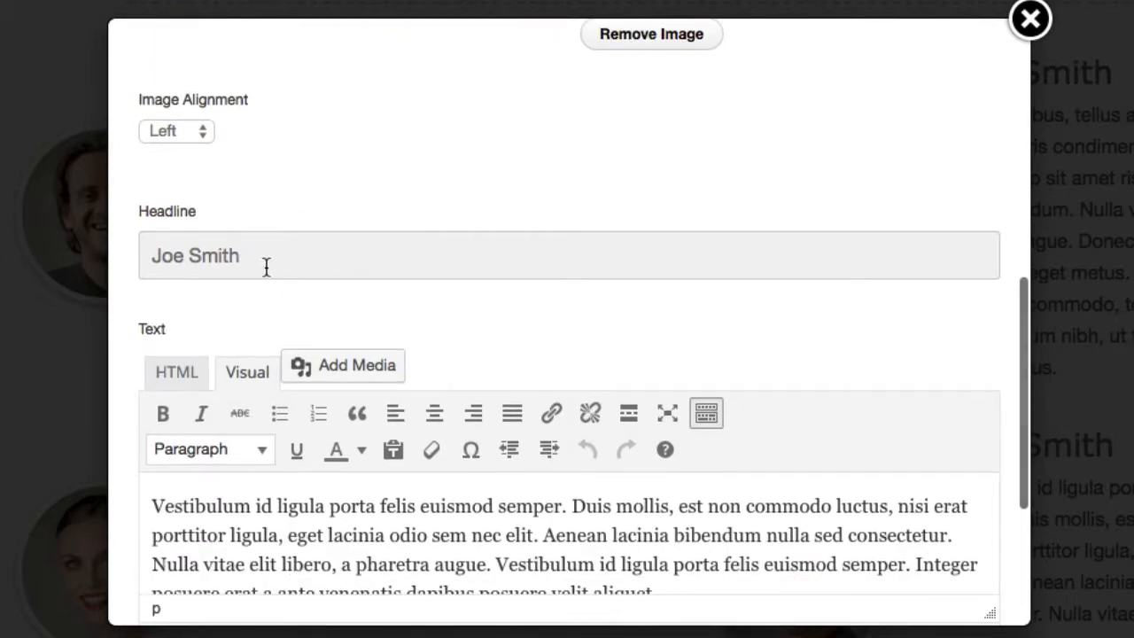
{"action": "scroll", "coordinate": [347, 235], "scroll_direction": "down", "scroll_amount": 5}
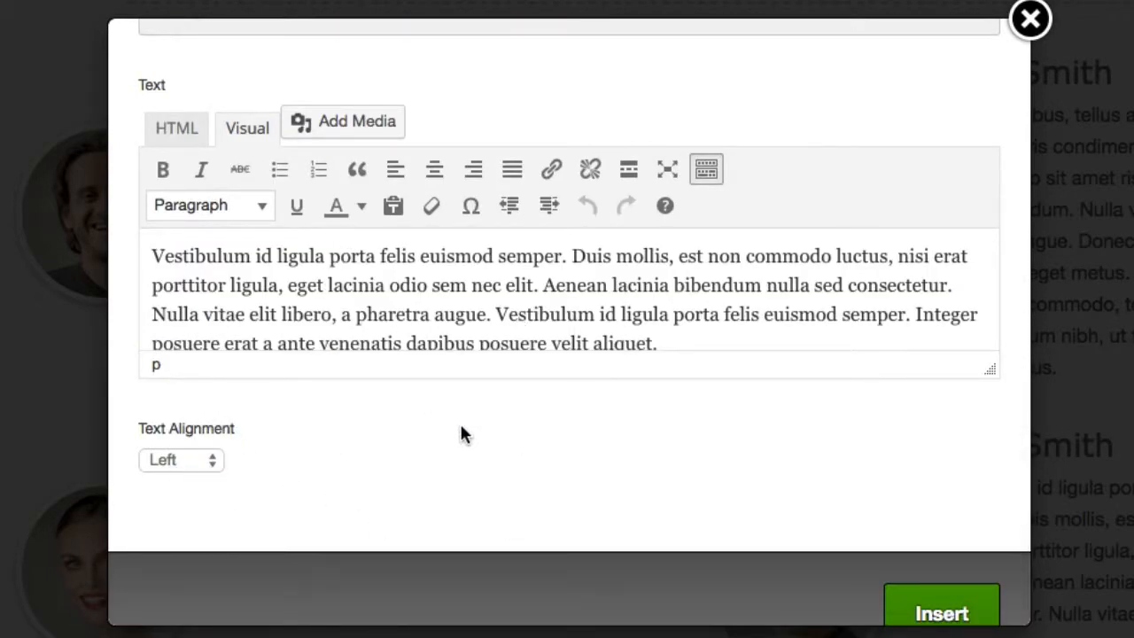
{"action": "scroll", "coordinate": [460, 426], "scroll_direction": "up", "scroll_amount": 15}
{"action": "scroll", "coordinate": [461, 433], "scroll_direction": "down", "scroll_amount": 4}
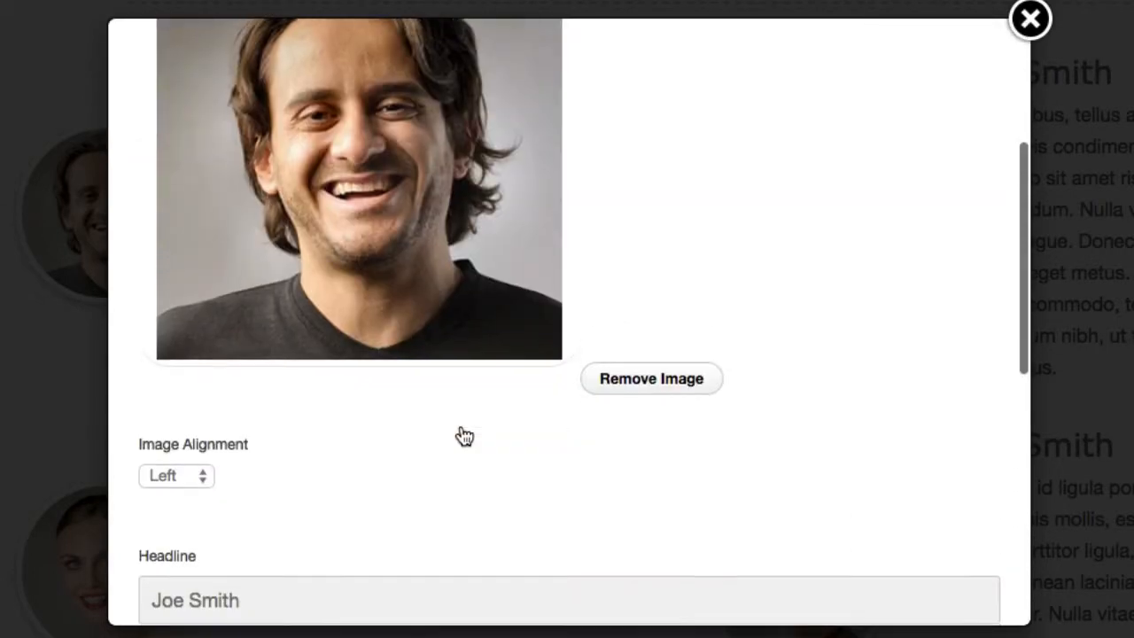
{"action": "left_click", "coordinate": [1033, 21]}
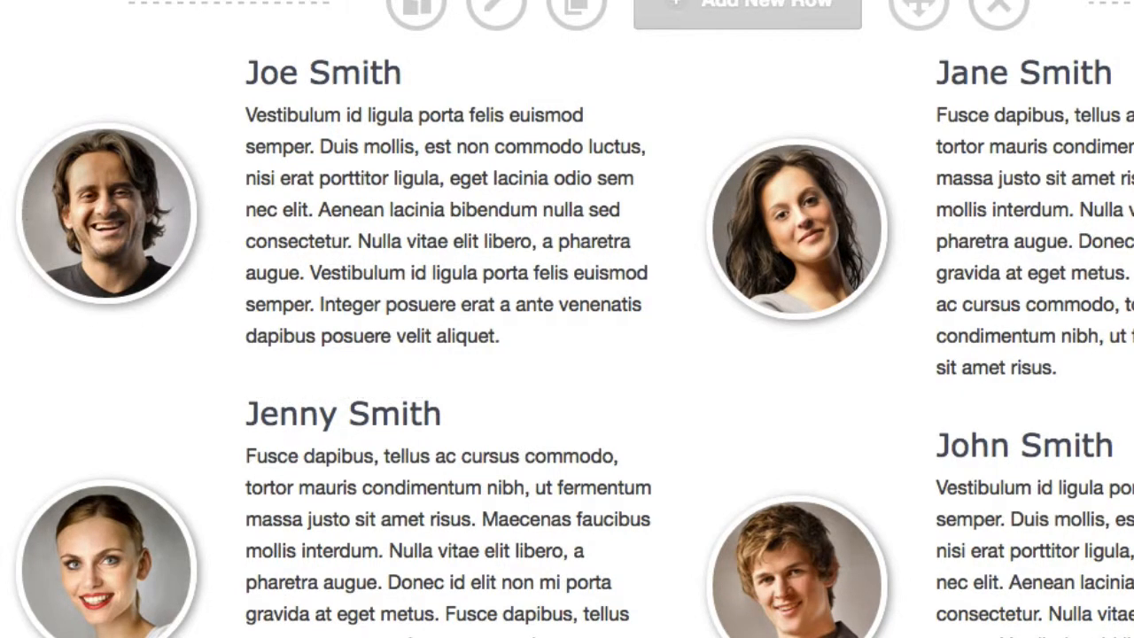
Step: Examine the columns, icon, title and link settings of the Benefit Feature Block under "Just A Few of Our Powerful Features...", closing it without inserting
{"action": "mouse_move", "coordinate": [222, 244]}
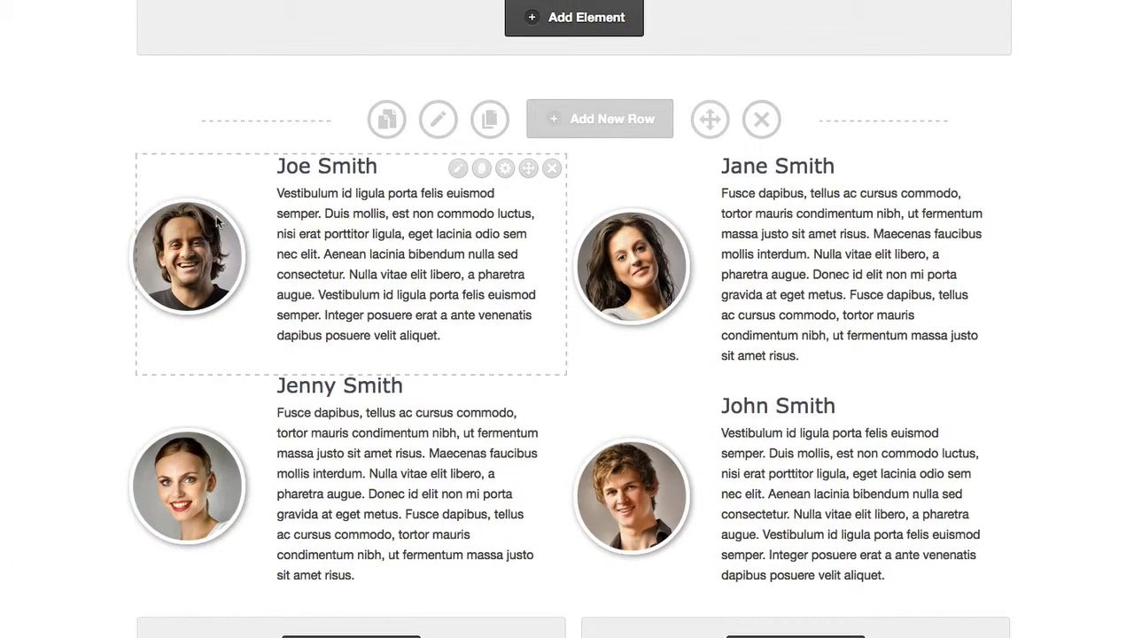
{"action": "scroll", "coordinate": [217, 221], "scroll_direction": "down", "scroll_amount": 3}
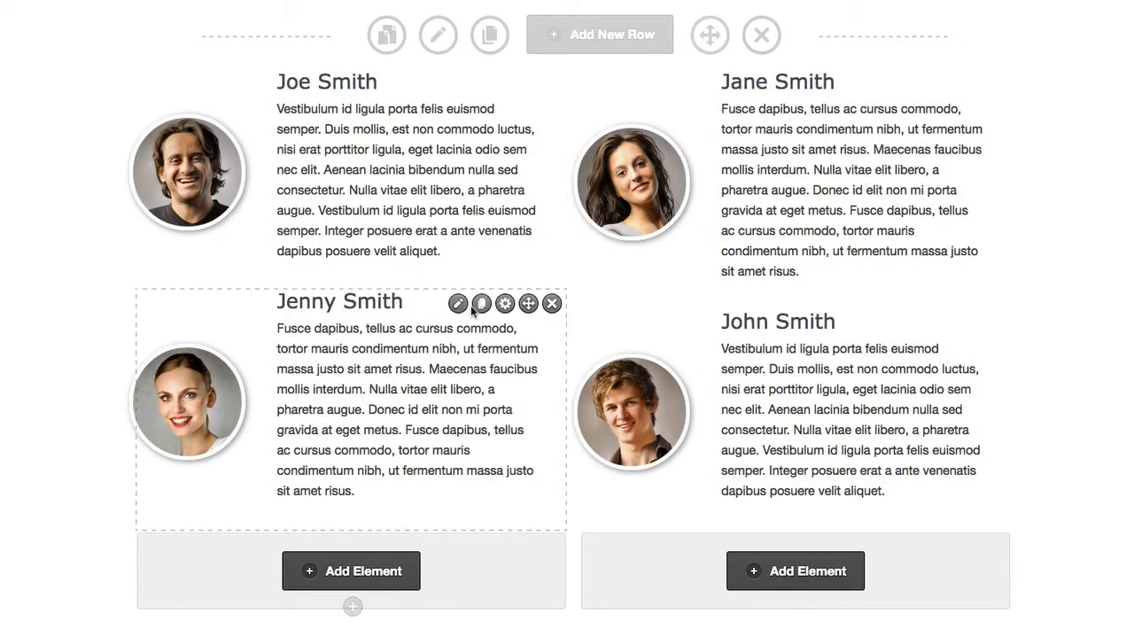
{"action": "scroll", "coordinate": [465, 372], "scroll_direction": "down", "scroll_amount": 3}
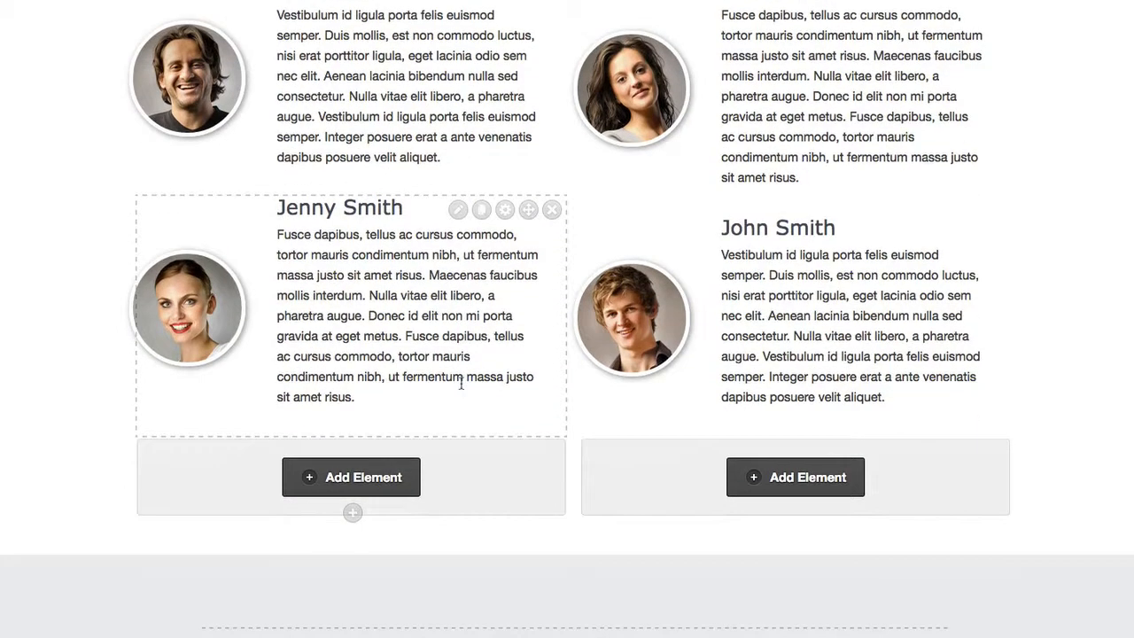
{"action": "scroll", "coordinate": [461, 388], "scroll_direction": "down", "scroll_amount": 5}
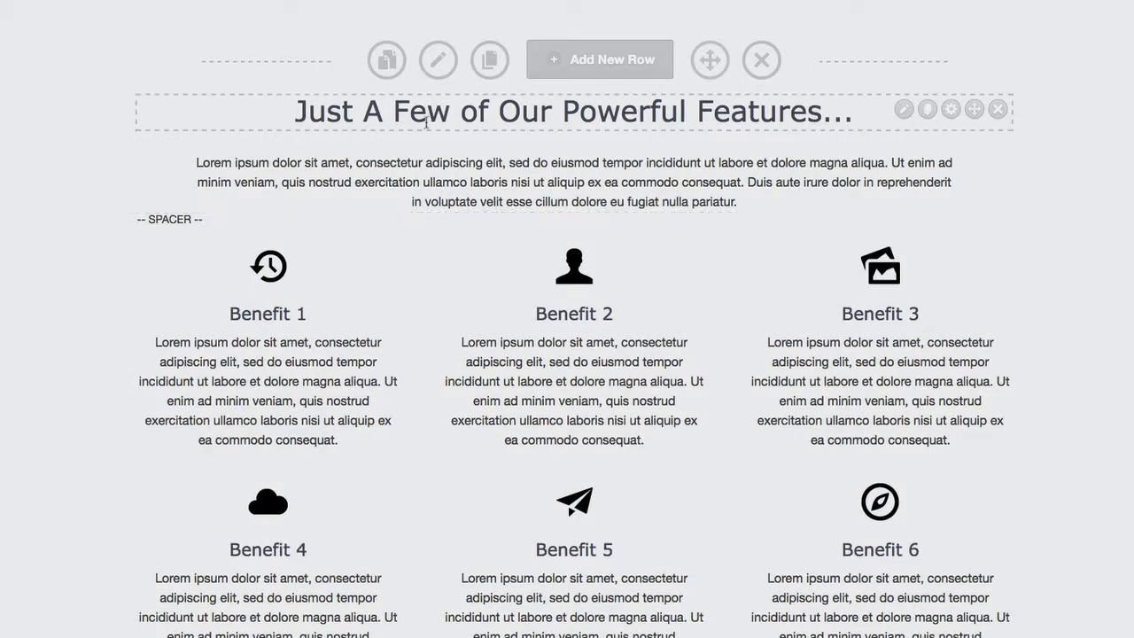
{"action": "scroll", "coordinate": [623, 162], "scroll_direction": "down", "scroll_amount": 1}
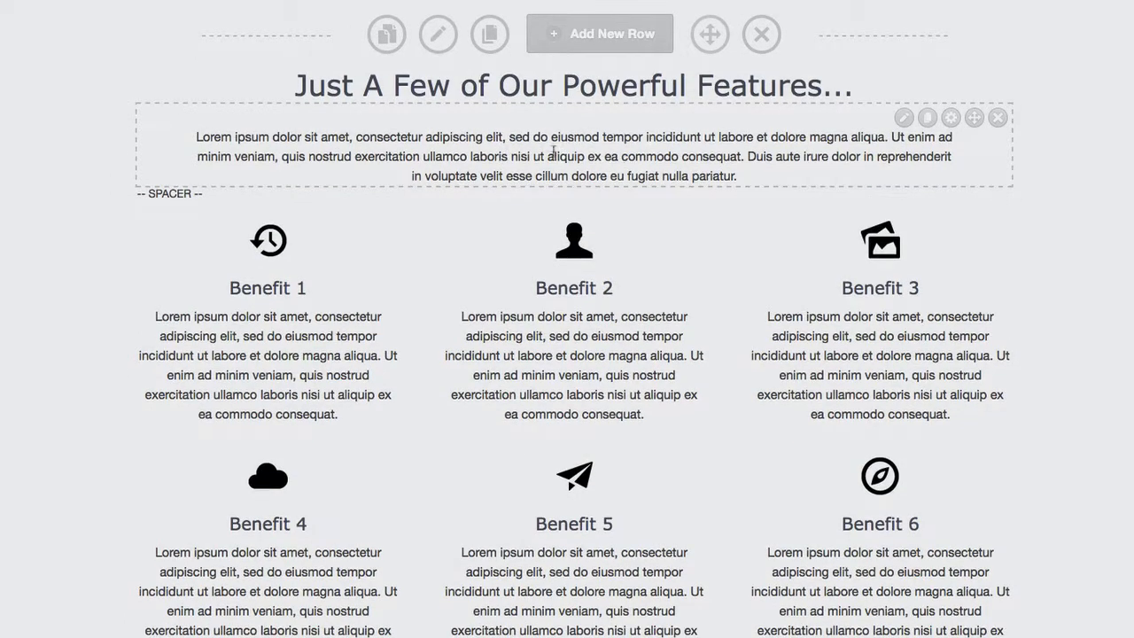
{"action": "scroll", "coordinate": [552, 169], "scroll_direction": "down", "scroll_amount": 4}
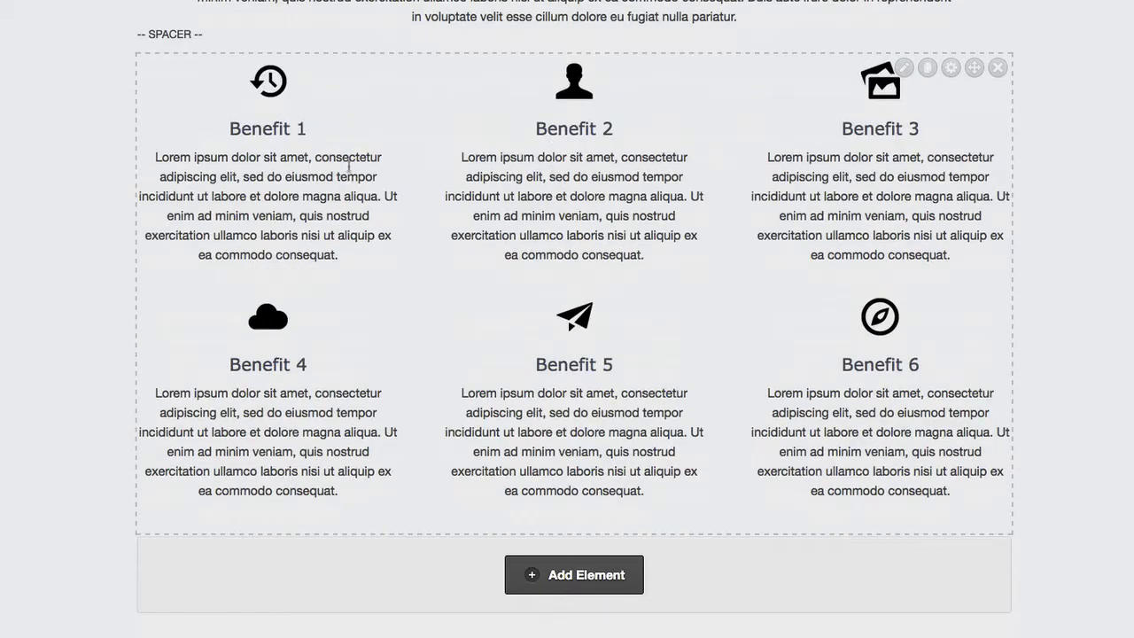
{"action": "left_click", "coordinate": [904, 68]}
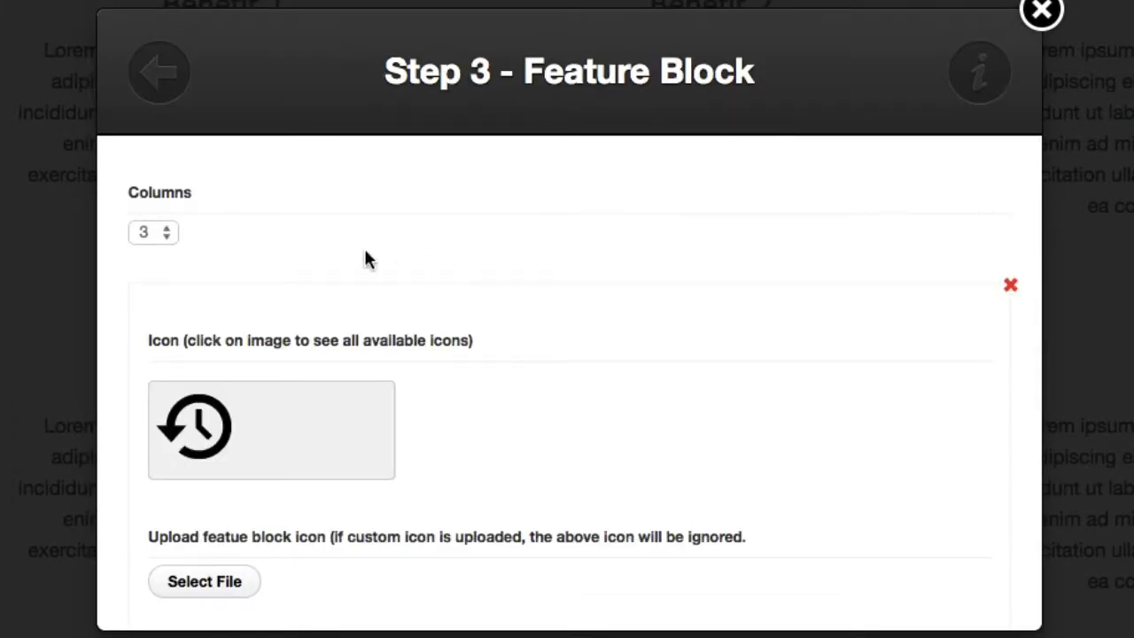
{"action": "scroll", "coordinate": [704, 345], "scroll_direction": "down", "scroll_amount": 3}
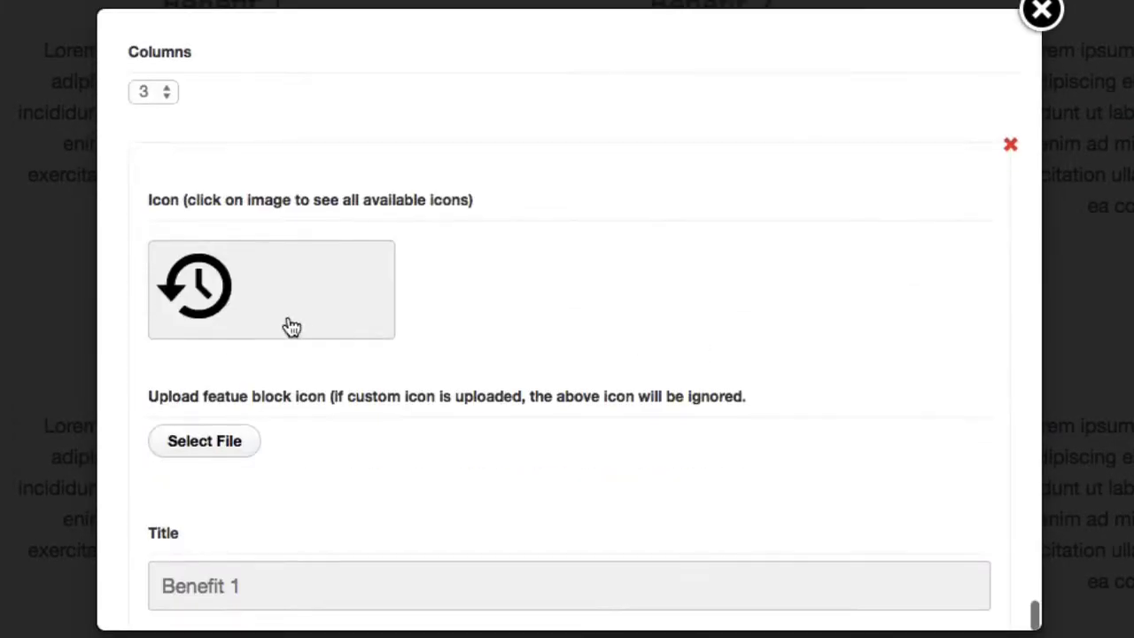
{"action": "scroll", "coordinate": [930, 256], "scroll_direction": "down", "scroll_amount": 15}
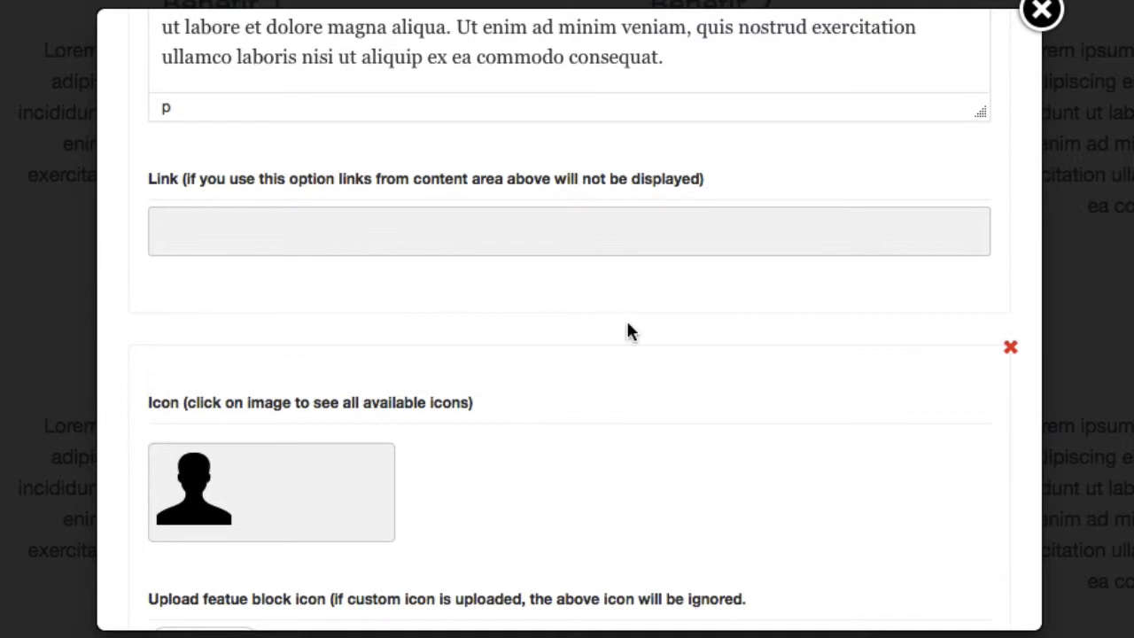
{"action": "scroll", "coordinate": [629, 328], "scroll_direction": "down", "scroll_amount": 5}
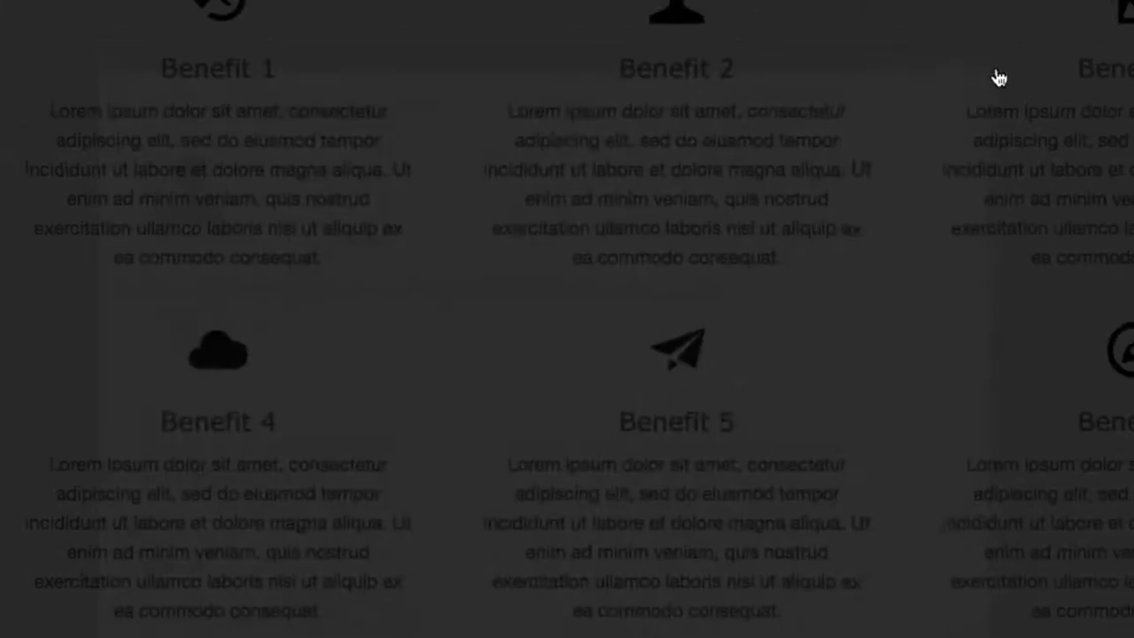
{"action": "scroll", "coordinate": [864, 217], "scroll_direction": "down", "scroll_amount": 1}
Step: View the row options of the "Just A Few of Our Powerful Features..." section
{"action": "scroll", "coordinate": [864, 221], "scroll_direction": "up", "scroll_amount": 5}
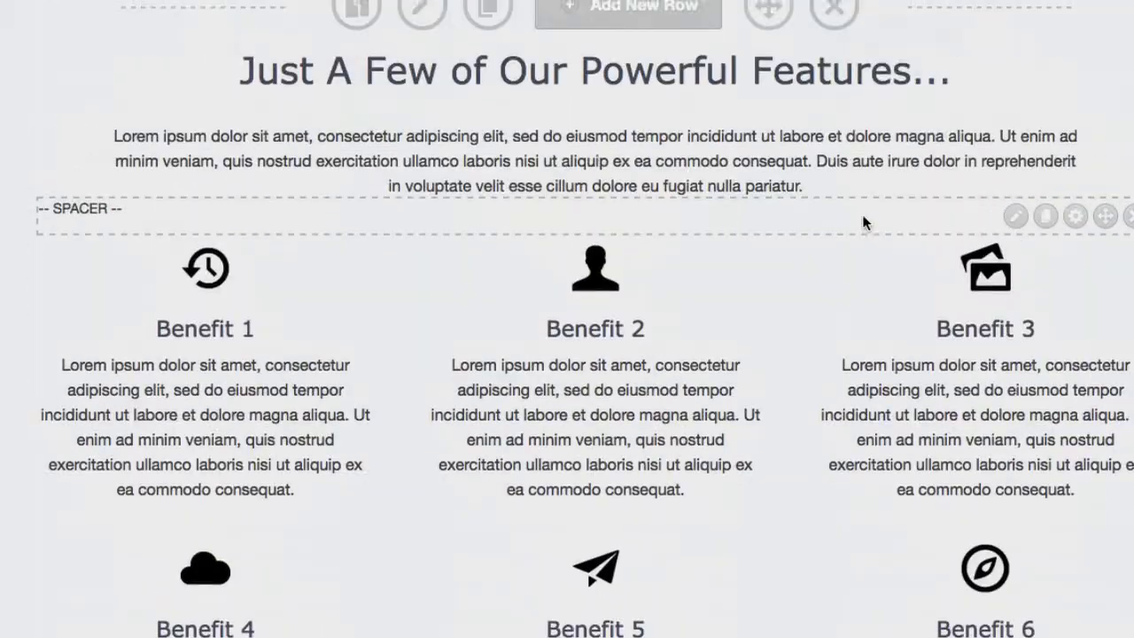
{"action": "scroll", "coordinate": [862, 214], "scroll_direction": "up", "scroll_amount": 2}
{"action": "scroll", "coordinate": [863, 215], "scroll_direction": "down", "scroll_amount": 1}
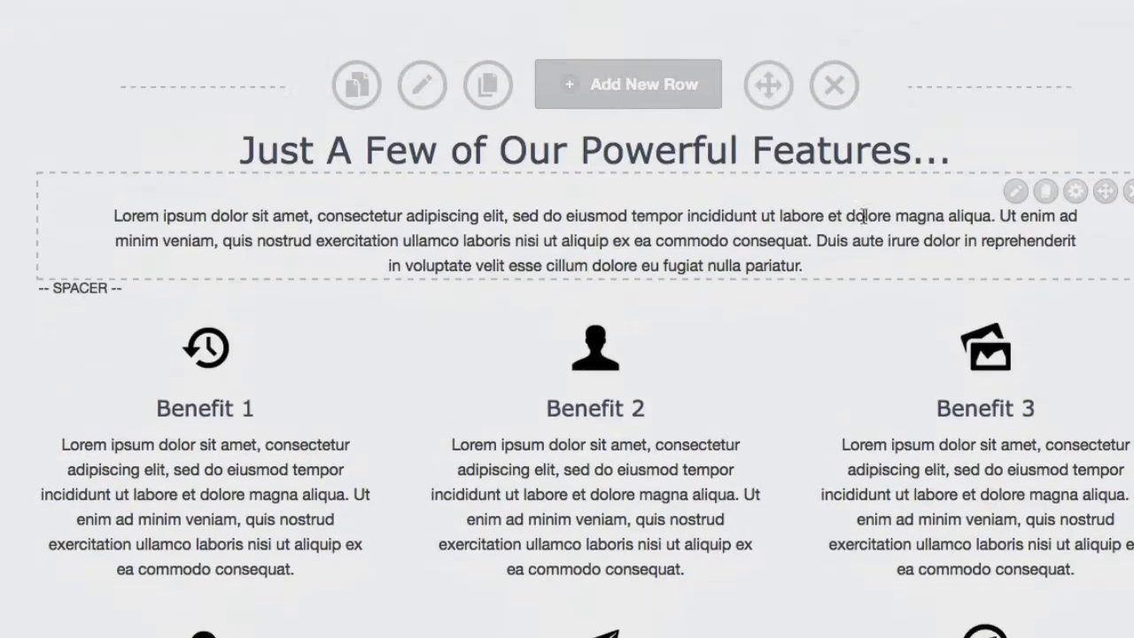
{"action": "left_click", "coordinate": [423, 89]}
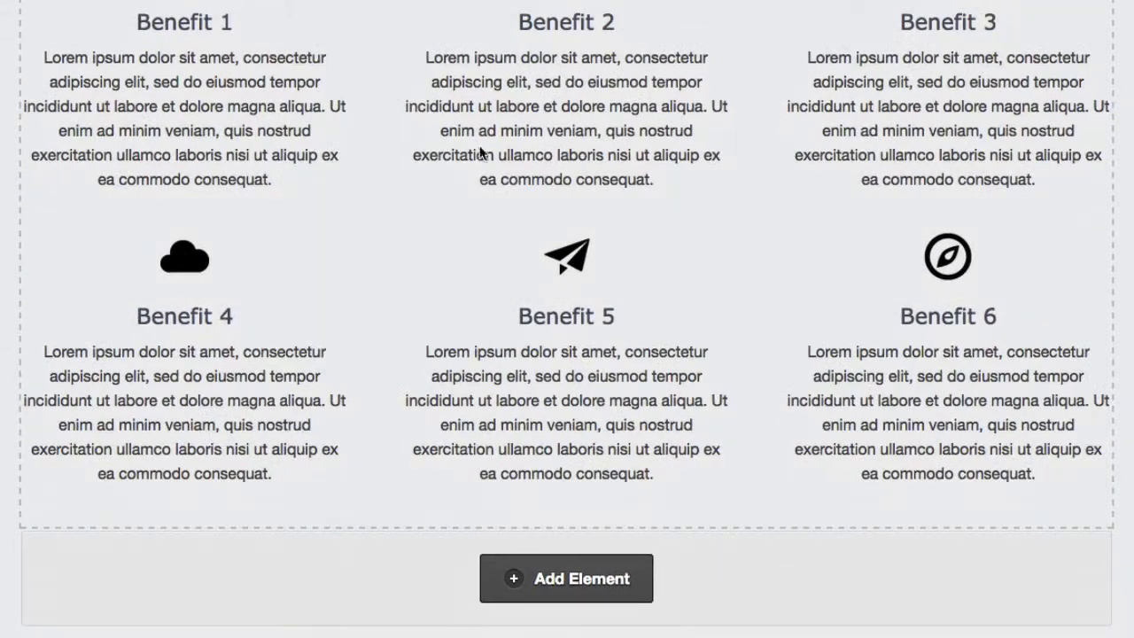
Step: View the content and advanced options of the Text Block under "30 Day Money Back Guarantee" and close it without inserting
{"action": "scroll", "coordinate": [481, 151], "scroll_direction": "down", "scroll_amount": 6}
{"action": "scroll", "coordinate": [472, 316], "scroll_direction": "down", "scroll_amount": 1}
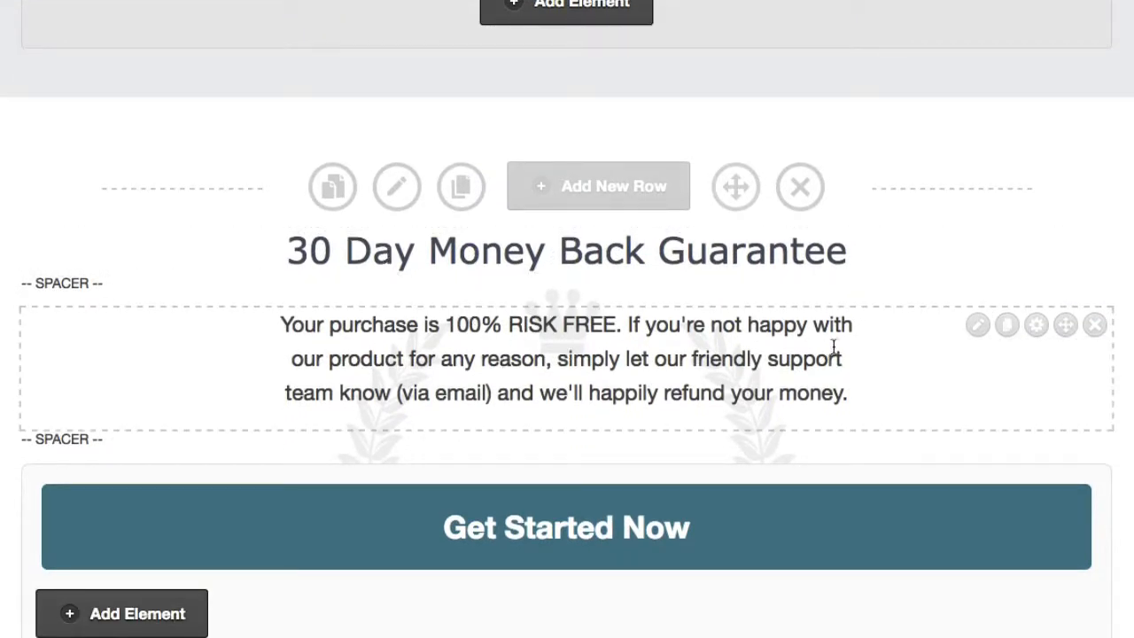
{"action": "left_click", "coordinate": [978, 326]}
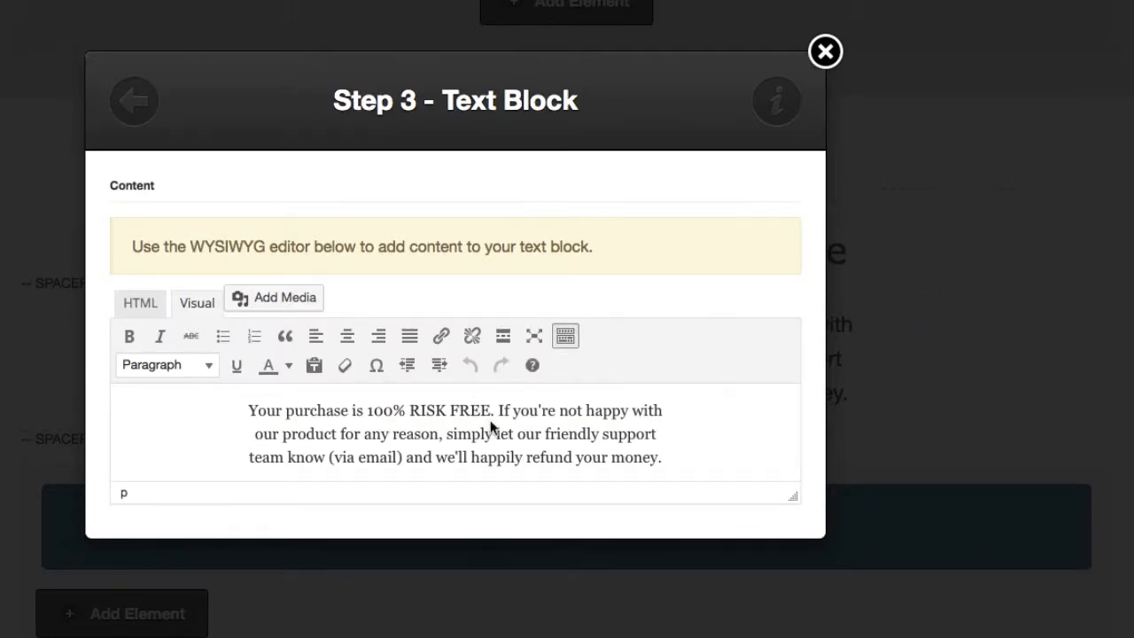
{"action": "scroll", "coordinate": [601, 243], "scroll_direction": "down", "scroll_amount": 3}
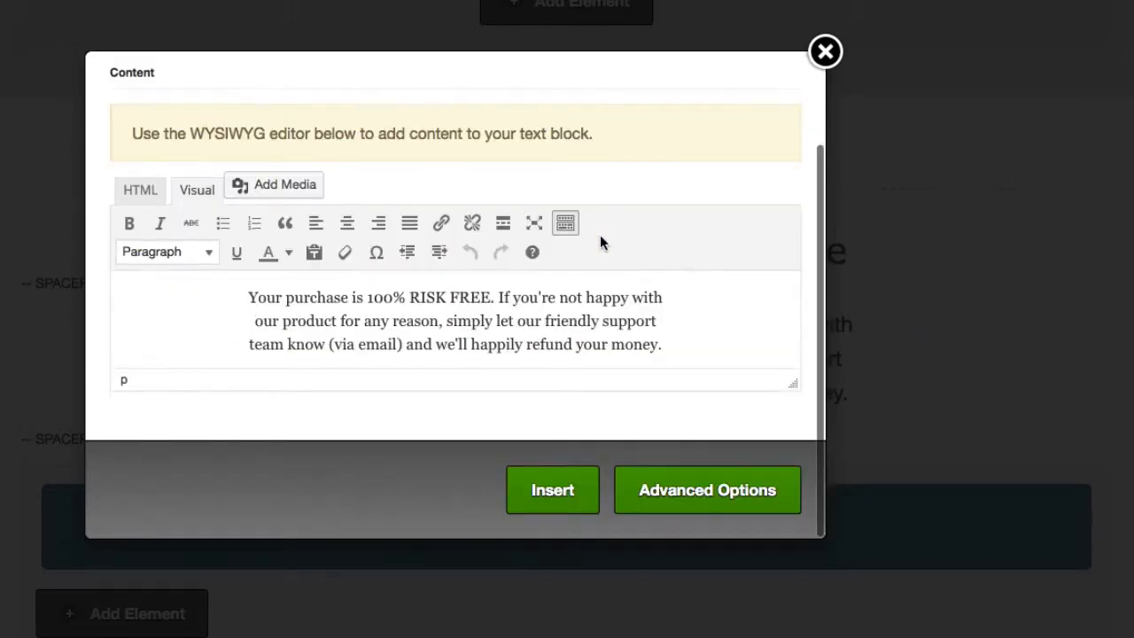
{"action": "left_click", "coordinate": [682, 501]}
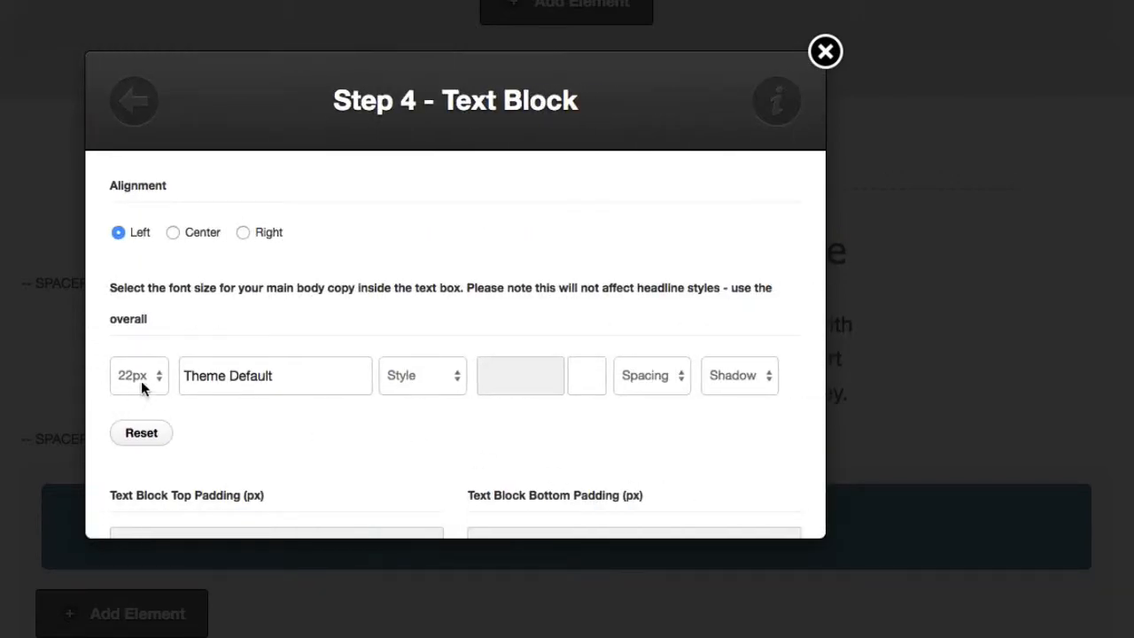
{"action": "left_click", "coordinate": [825, 51]}
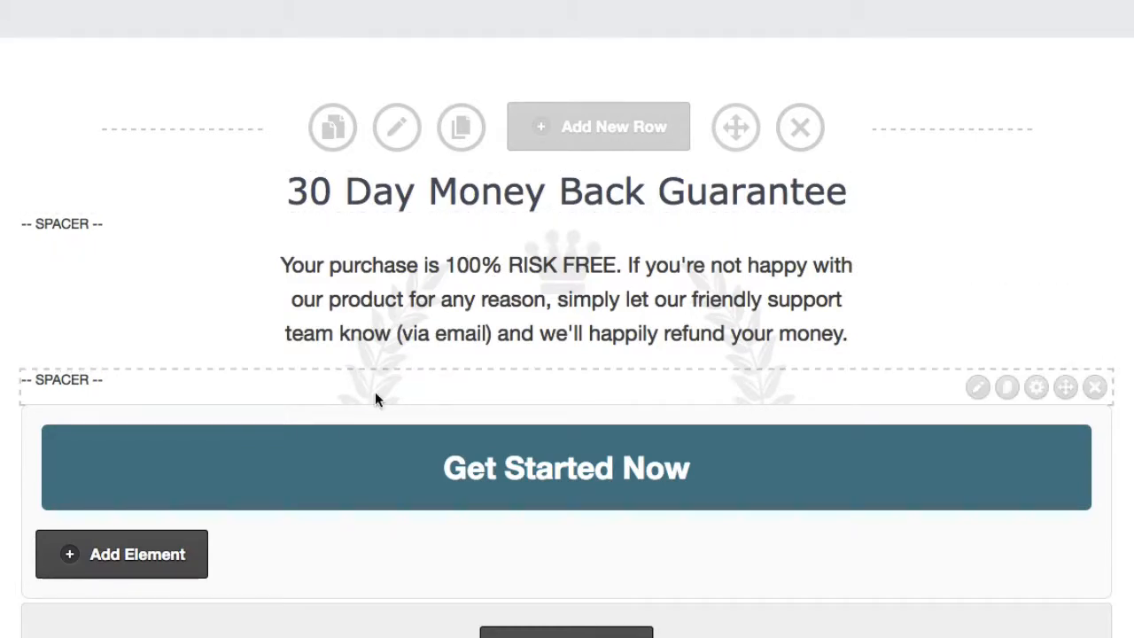
Step: Look through the row options of the "30 Day Money Back Guarantee" section, then view the end of the page
{"action": "left_click", "coordinate": [391, 152]}
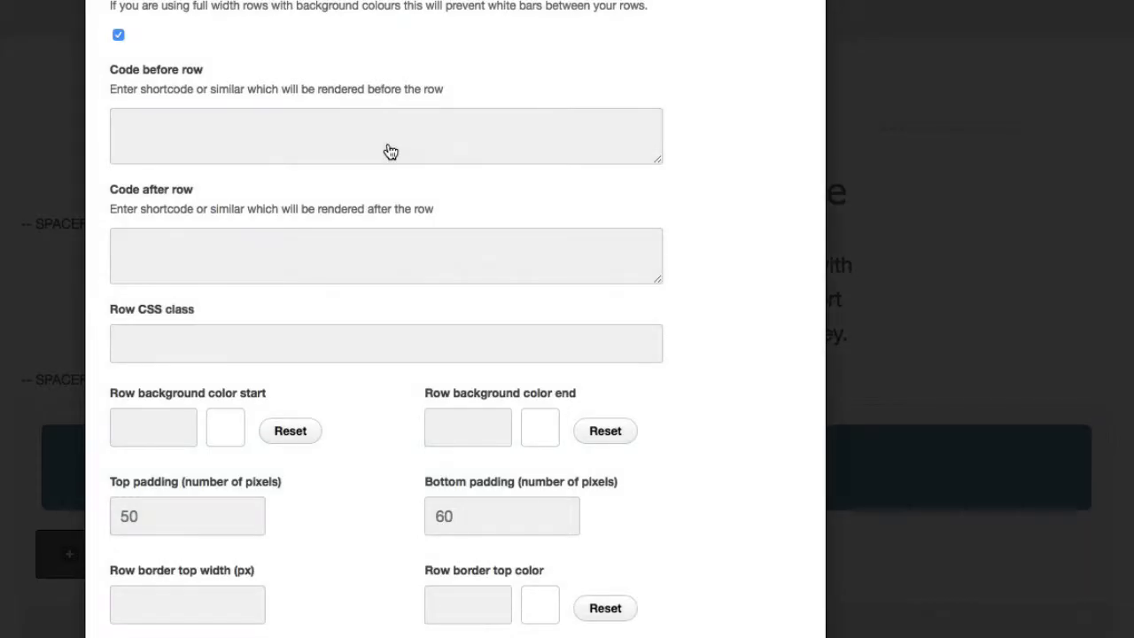
{"action": "scroll", "coordinate": [387, 151], "scroll_direction": "down", "scroll_amount": 10}
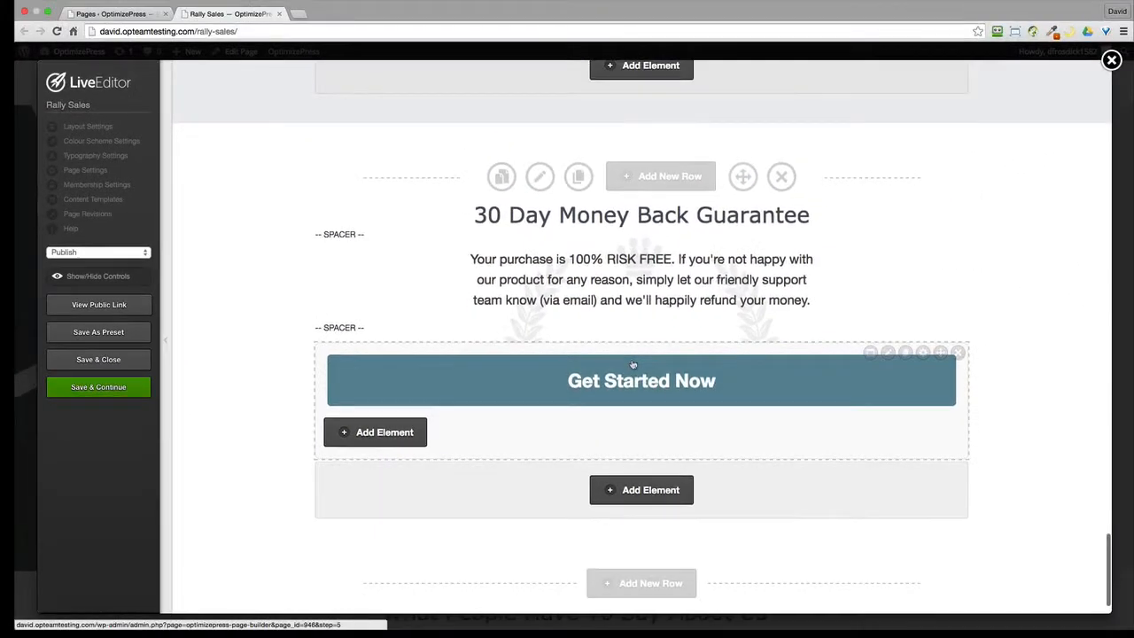
{"action": "scroll", "coordinate": [633, 364], "scroll_direction": "down", "scroll_amount": 1}
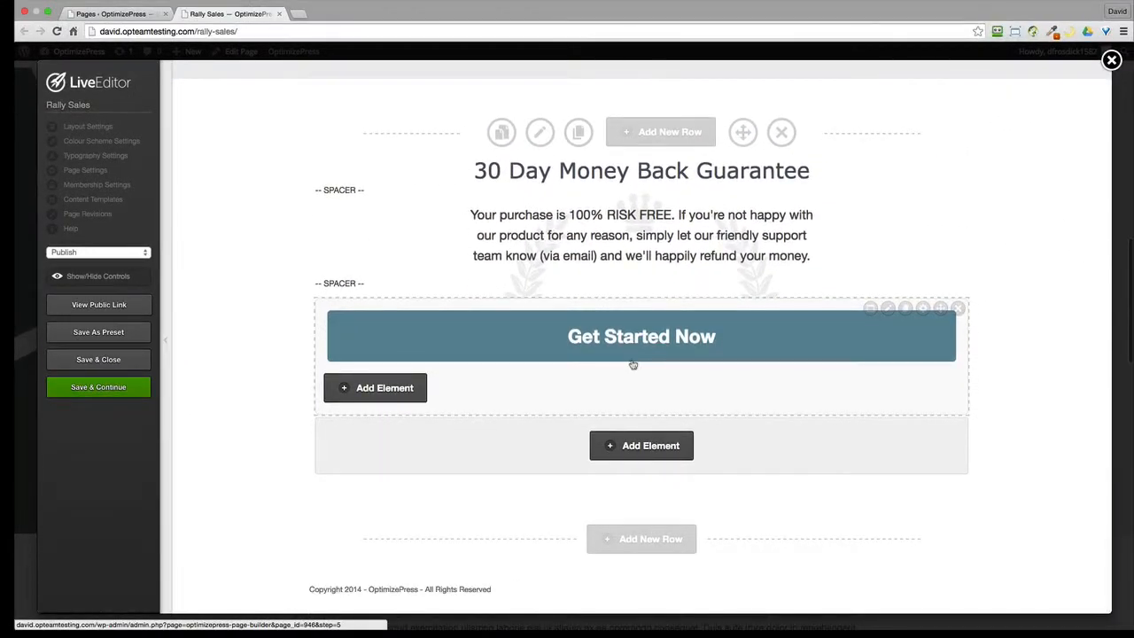
Step: Review the page sections in reverse order, from the "30 Day Money Back Guarantee" section back to the first "Get Started Now" button
{"action": "scroll", "coordinate": [632, 361], "scroll_direction": "up", "scroll_amount": 2}
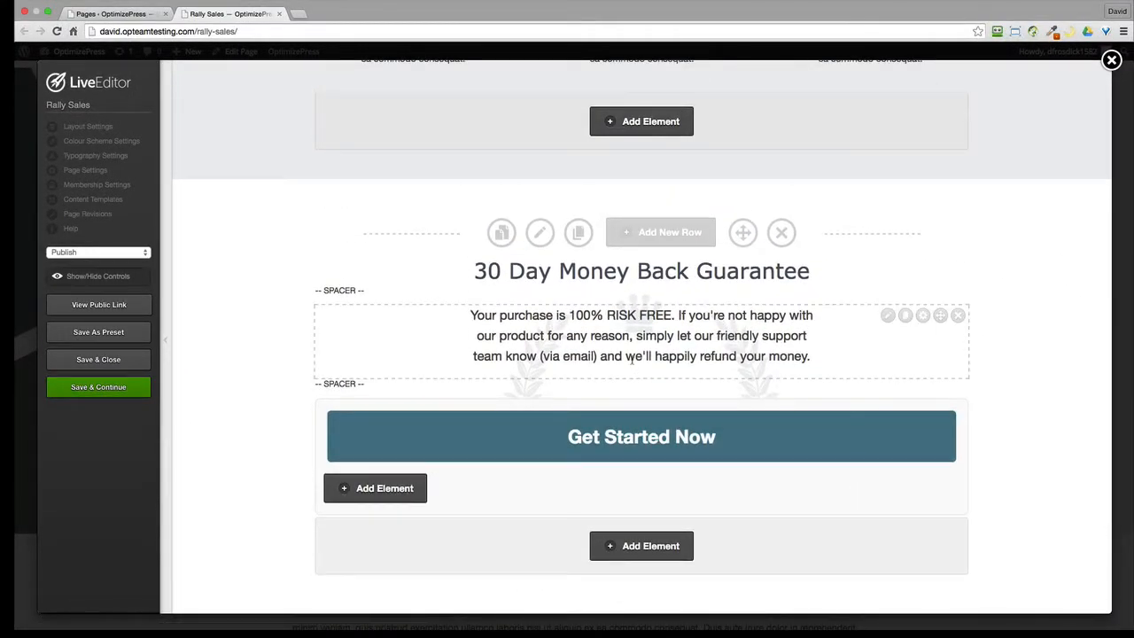
{"action": "scroll", "coordinate": [631, 359], "scroll_direction": "up", "scroll_amount": 10}
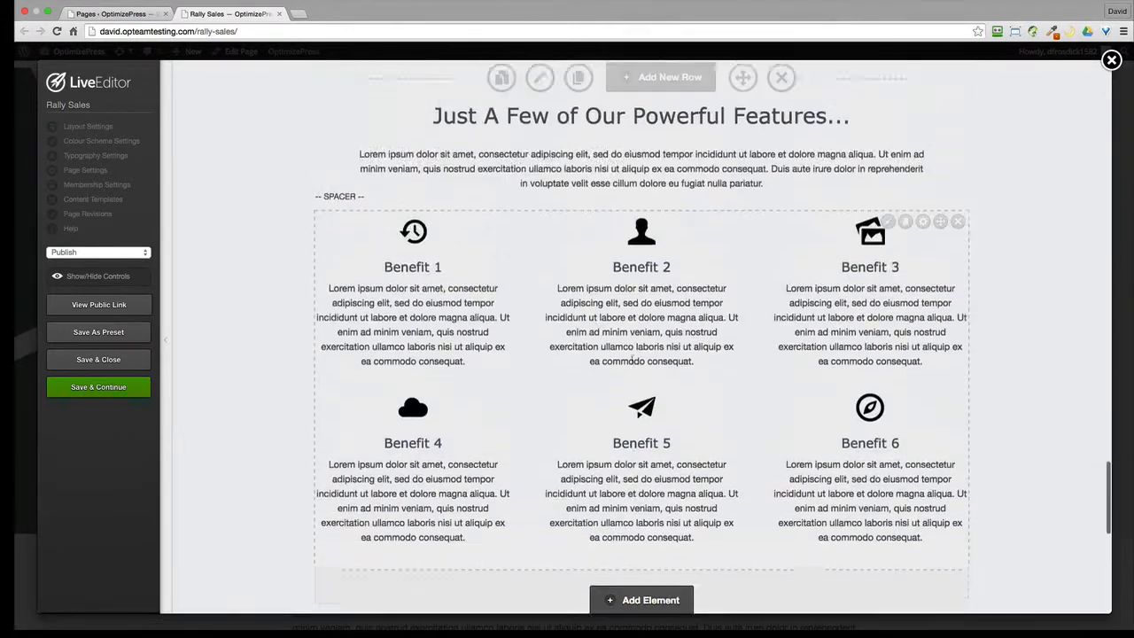
{"action": "scroll", "coordinate": [631, 360], "scroll_direction": "up", "scroll_amount": 12}
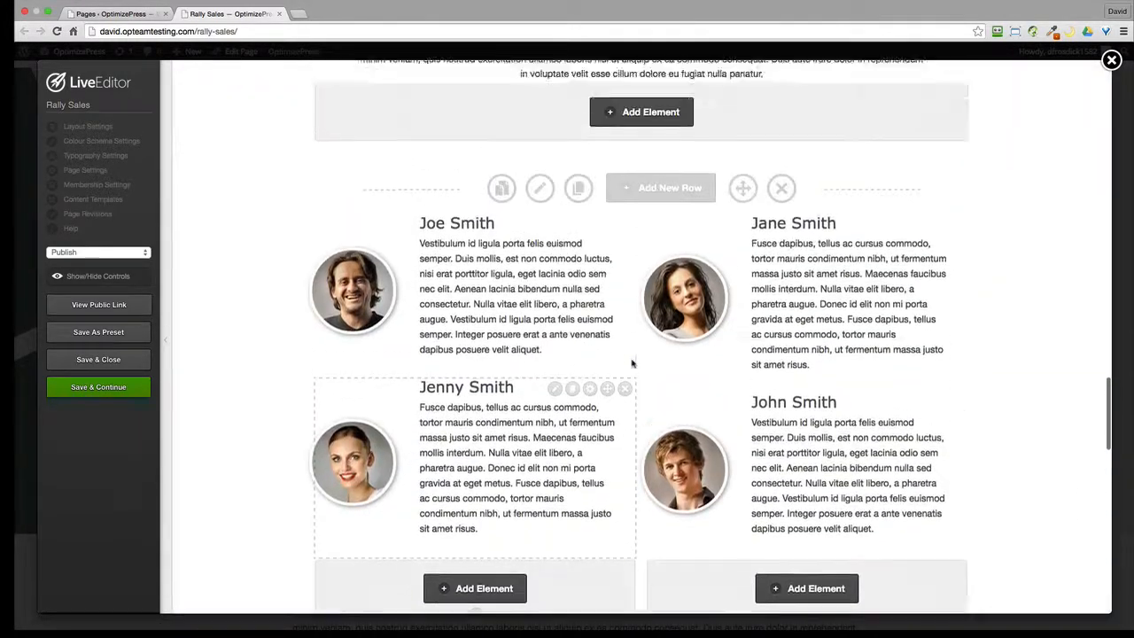
{"action": "scroll", "coordinate": [631, 367], "scroll_direction": "up", "scroll_amount": 10}
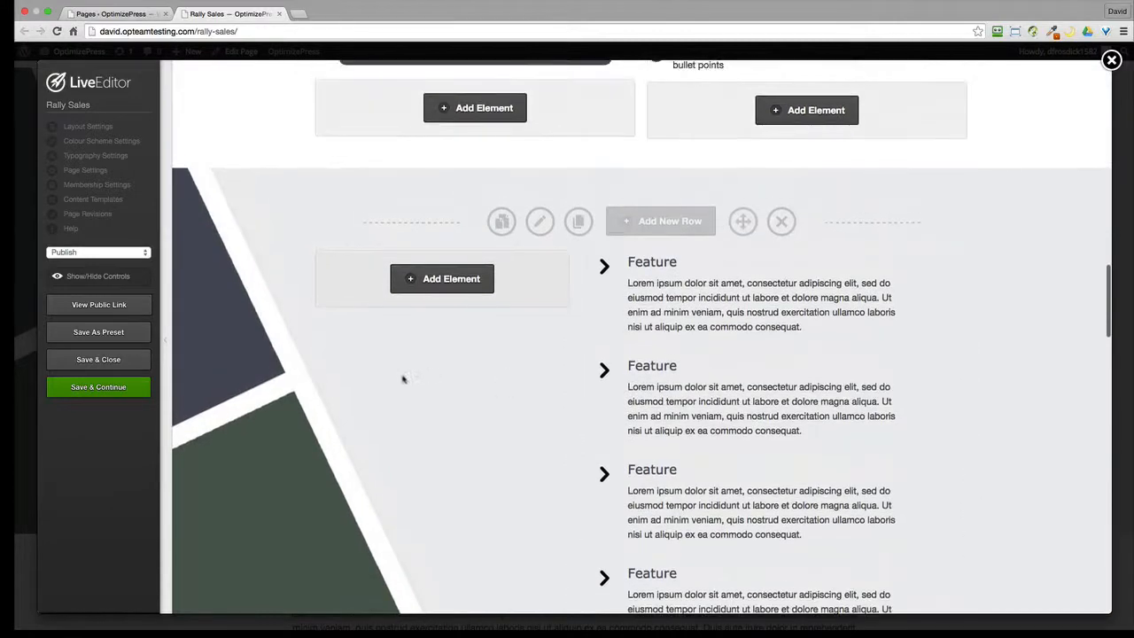
{"action": "scroll", "coordinate": [527, 458], "scroll_direction": "up", "scroll_amount": 12}
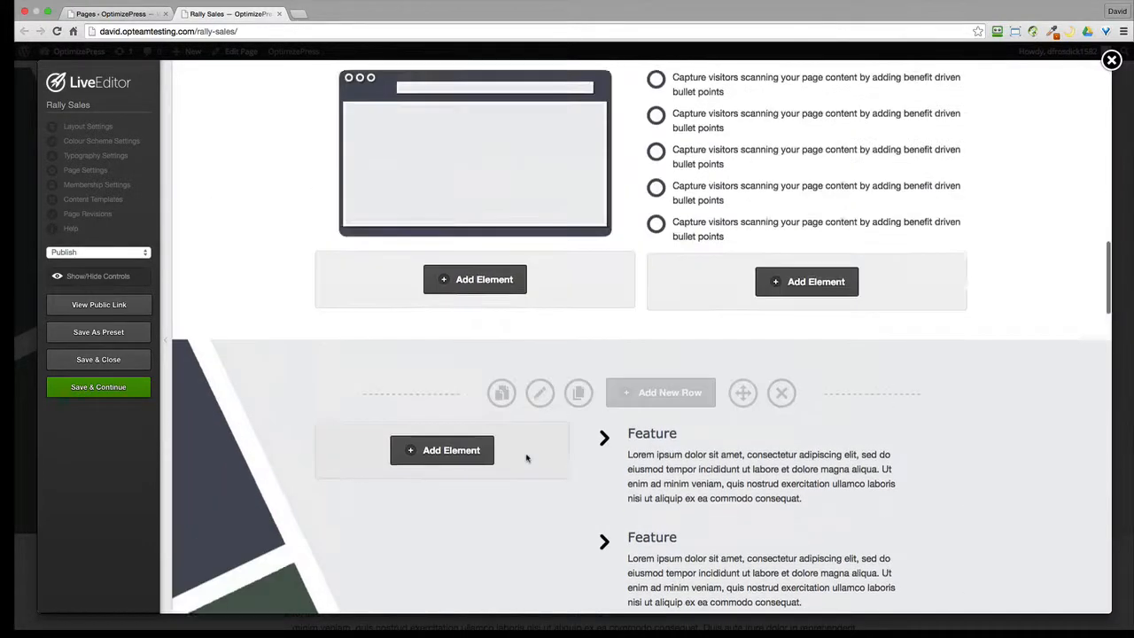
{"action": "scroll", "coordinate": [527, 458], "scroll_direction": "up", "scroll_amount": 12}
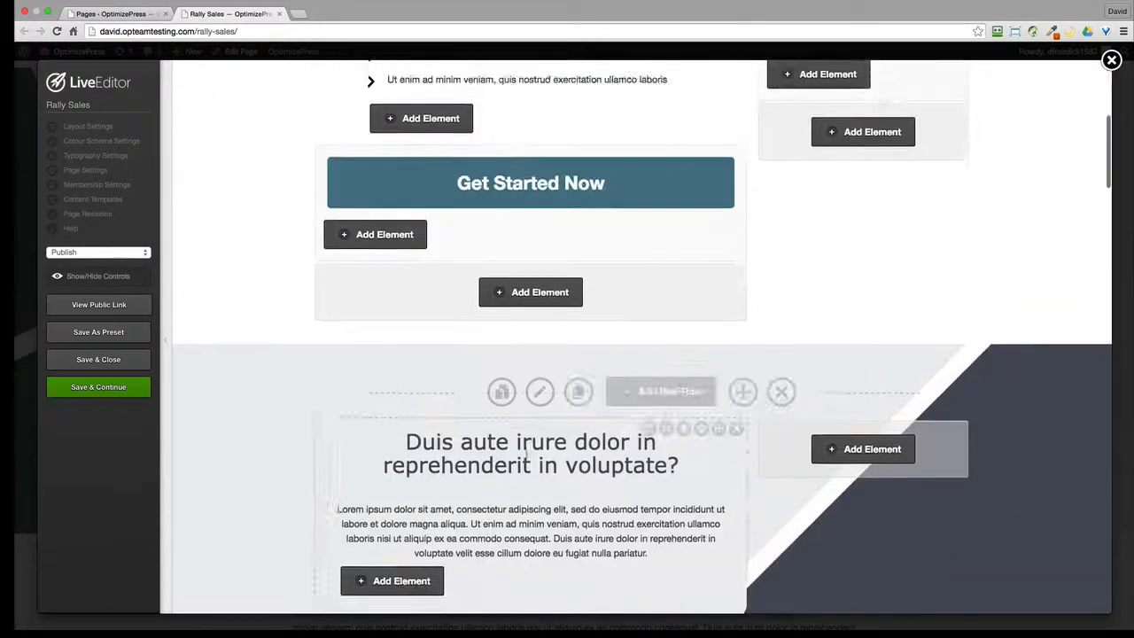